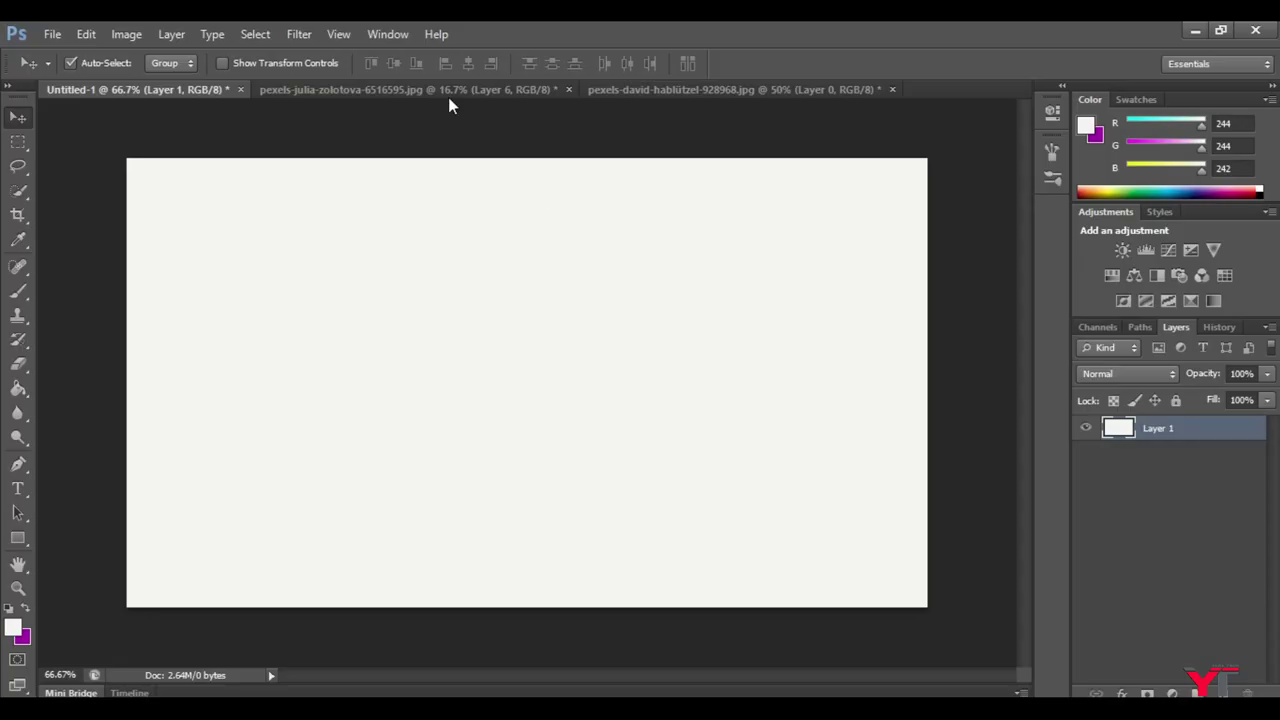
Switch to the pexels-julia-zolotova document showing the cut-out lemons on transparent layers.
{"action": "left_click", "coordinate": [448, 92]}
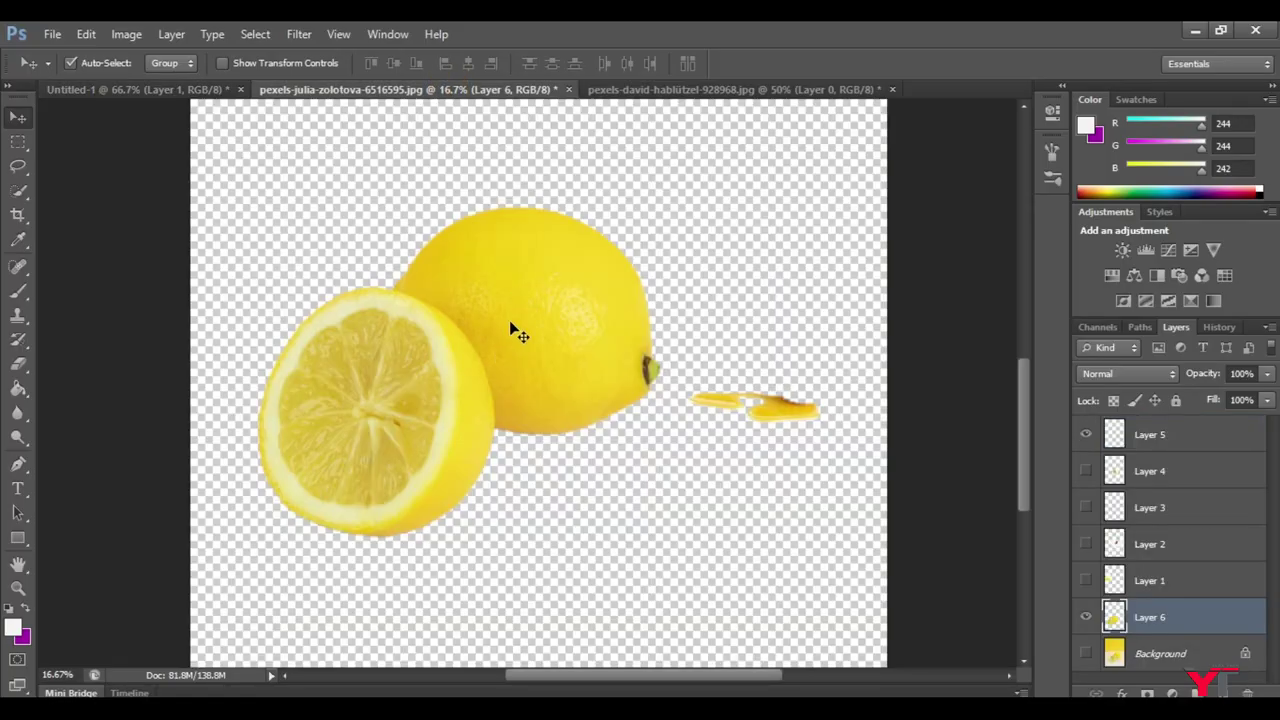
Drag the cut-out lemon layer into Untitled-1 as Layer 2.
{"action": "mouse_move", "coordinate": [484, 357]}
{"action": "left_mouse_down"}
{"action": "mouse_move", "coordinate": [512, 331]}
{"action": "mouse_move", "coordinate": [195, 90]}
{"action": "mouse_move", "coordinate": [378, 322]}
{"action": "left_mouse_up"}
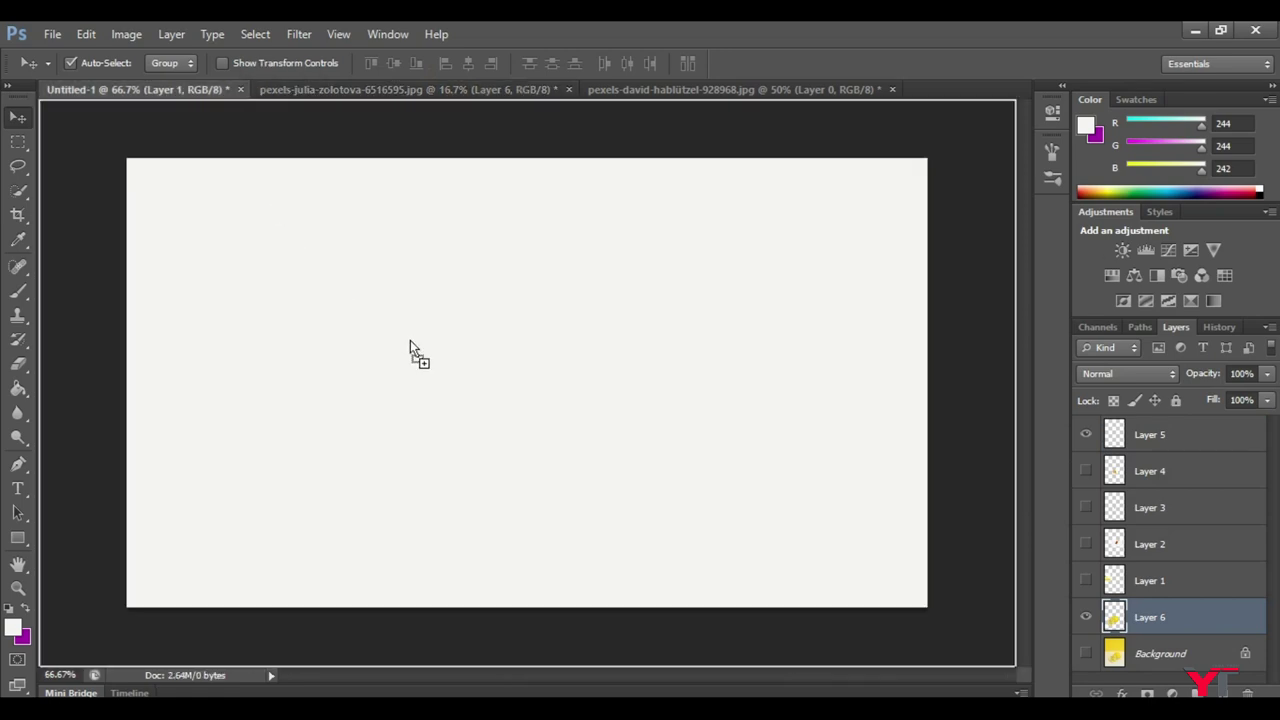
{"action": "mouse_move", "coordinate": [515, 360]}
{"action": "left_mouse_down"}
{"action": "mouse_move", "coordinate": [514, 383]}
{"action": "mouse_move", "coordinate": [557, 410]}
{"action": "left_mouse_up"}
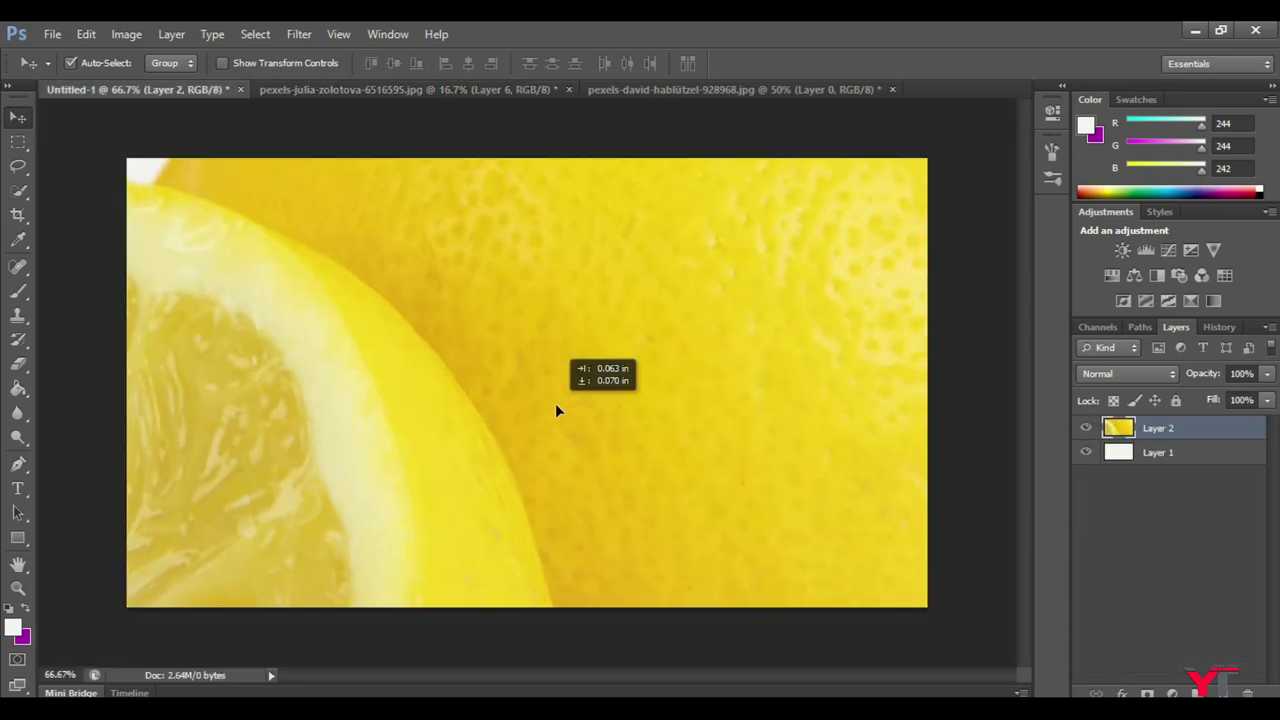
{"action": "key", "text": "ctrl+minus"}
{"action": "key", "text": "ctrl+minus"}
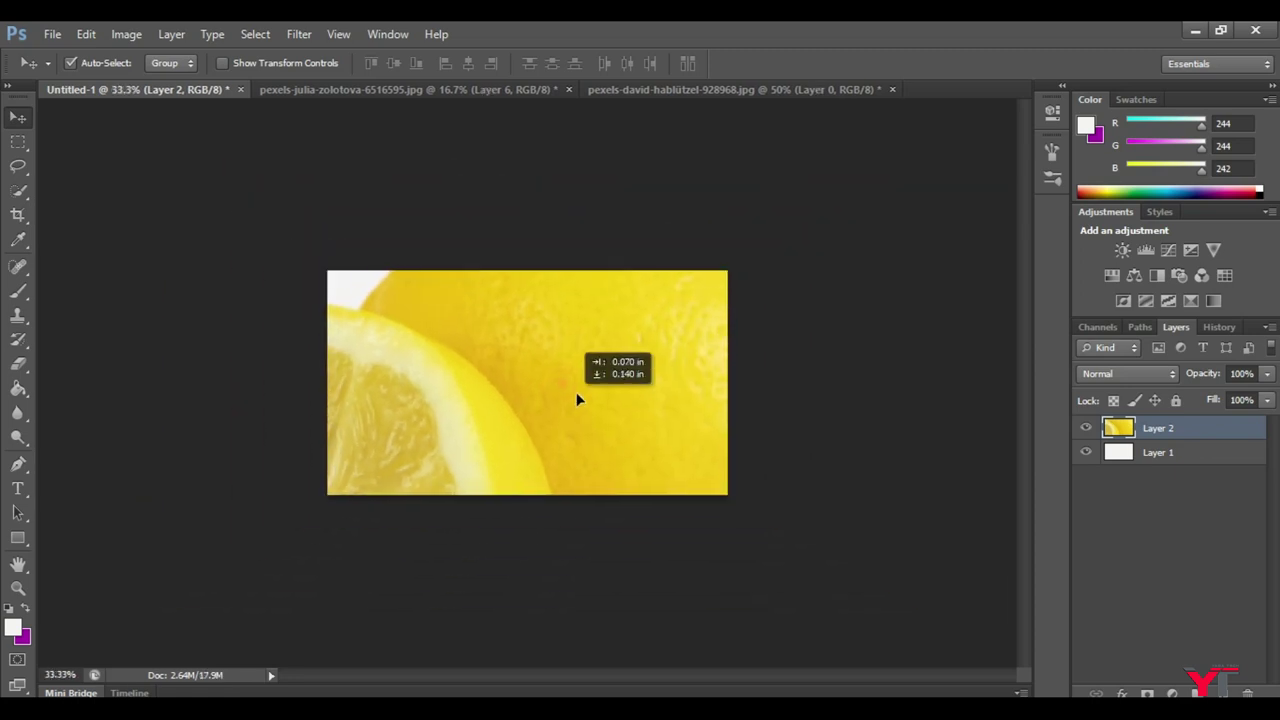
Scale the lemons to about 19% and centre them on the canvas.
{"action": "key", "text": "ctrl+t"}
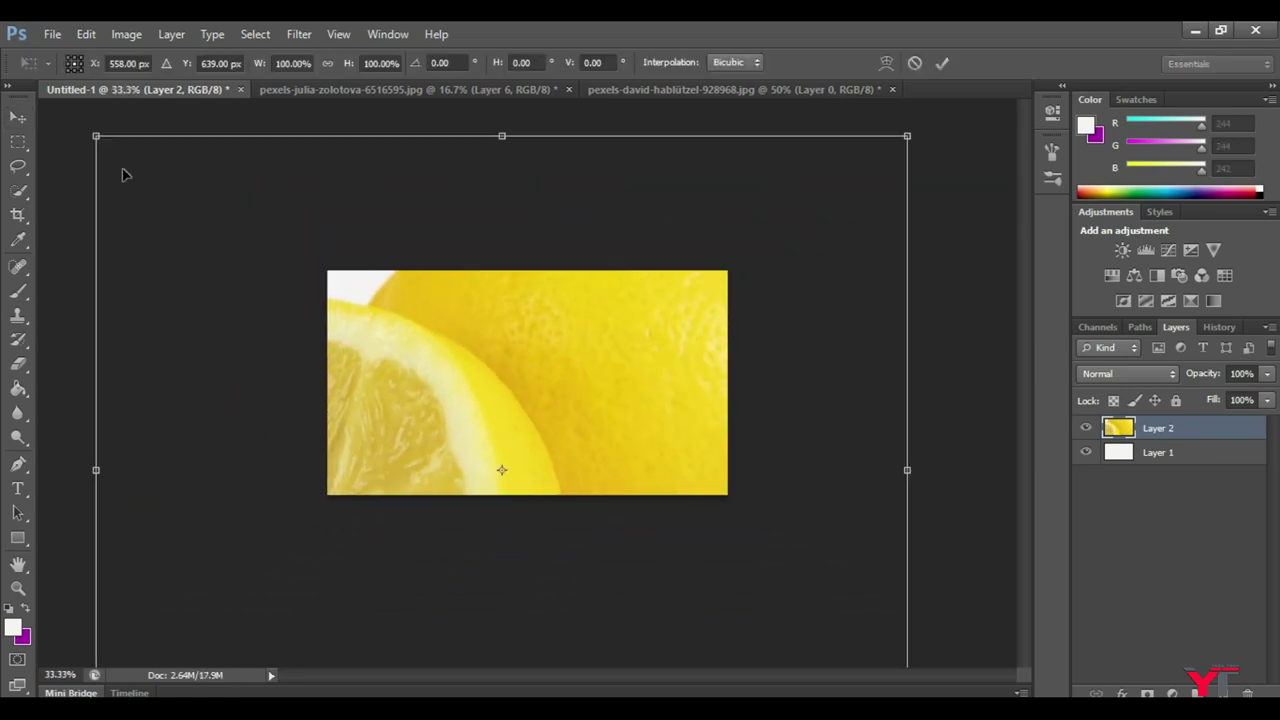
{"action": "left_click_drag", "start_coordinate": [95, 138], "coordinate": [416, 363]}
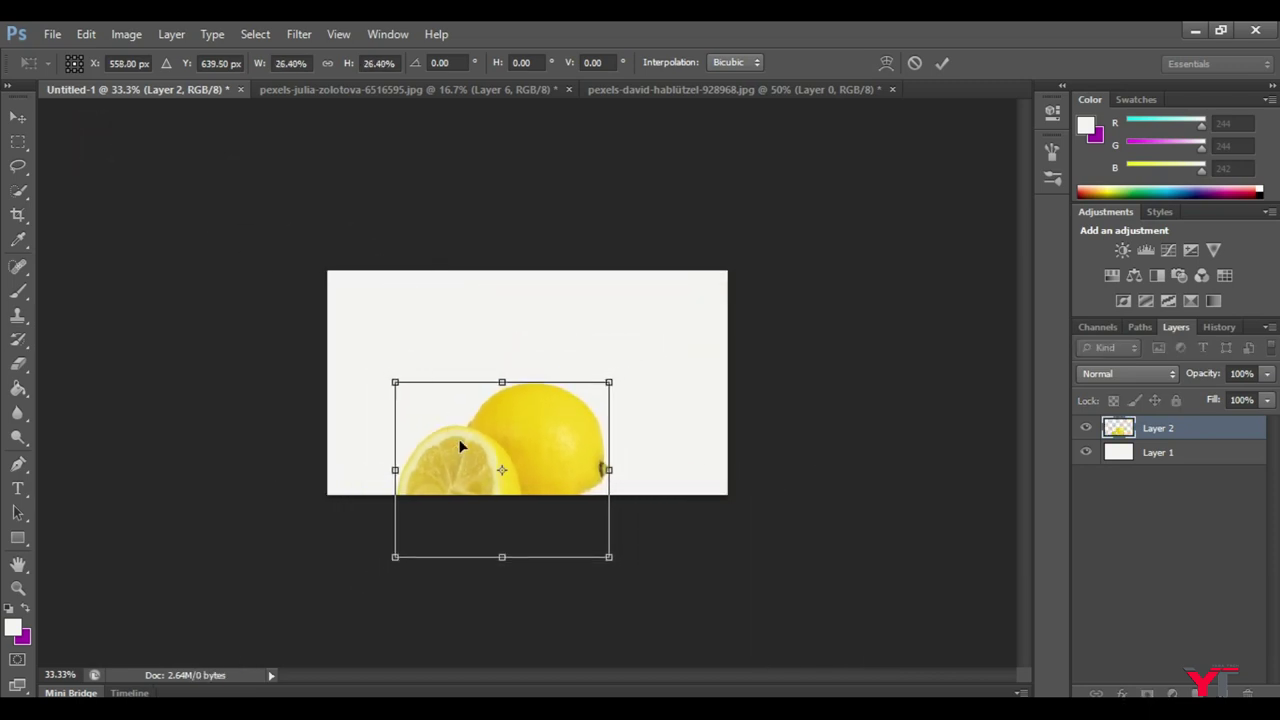
{"action": "left_click_drag", "start_coordinate": [461, 446], "coordinate": [468, 375]}
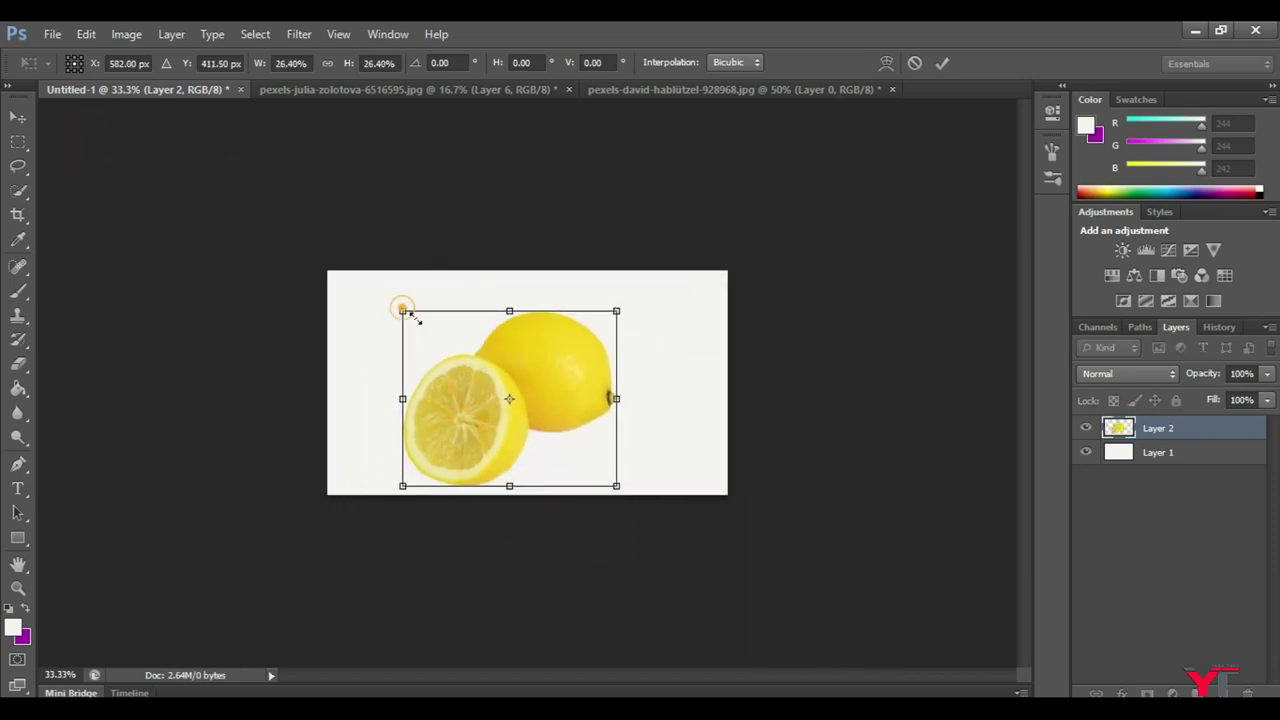
{"action": "left_click_drag", "start_coordinate": [402, 311], "coordinate": [431, 335]}
{"action": "left_click_drag", "start_coordinate": [474, 397], "coordinate": [470, 373]}
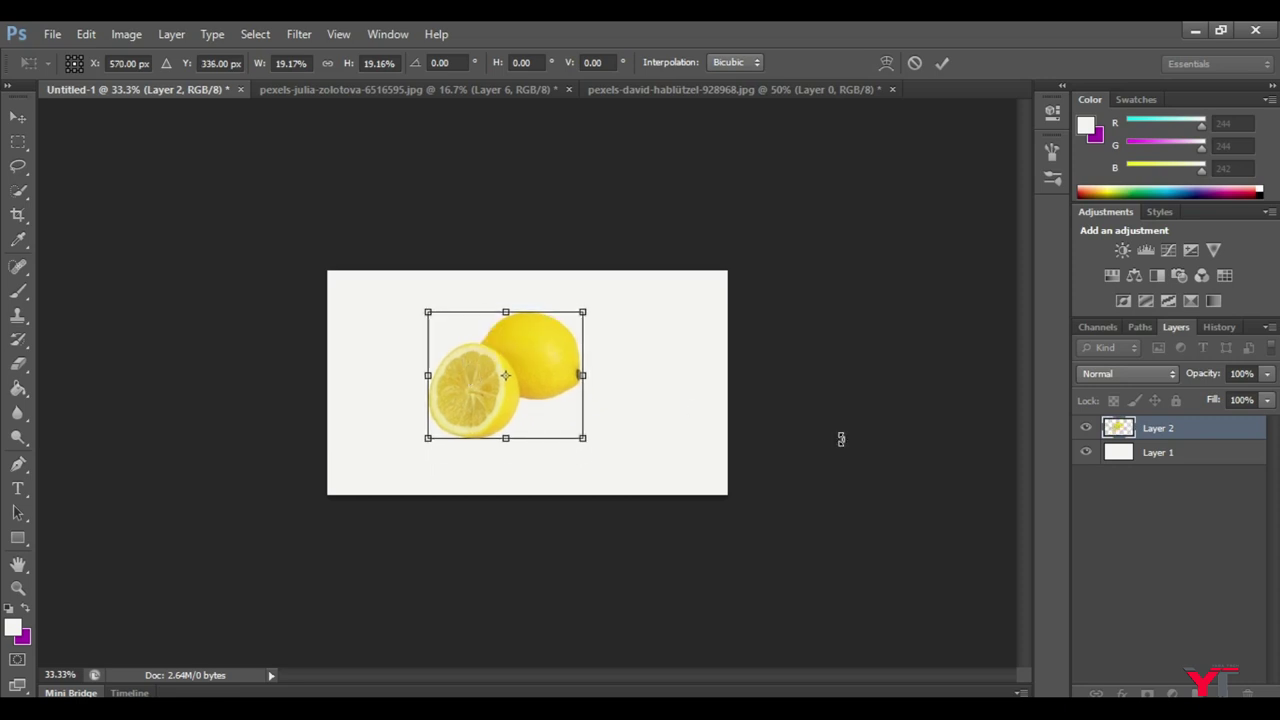
{"action": "key", "text": "Return"}
{"action": "key", "text": "ctrl+plus"}
{"action": "key", "text": "ctrl+plus"}
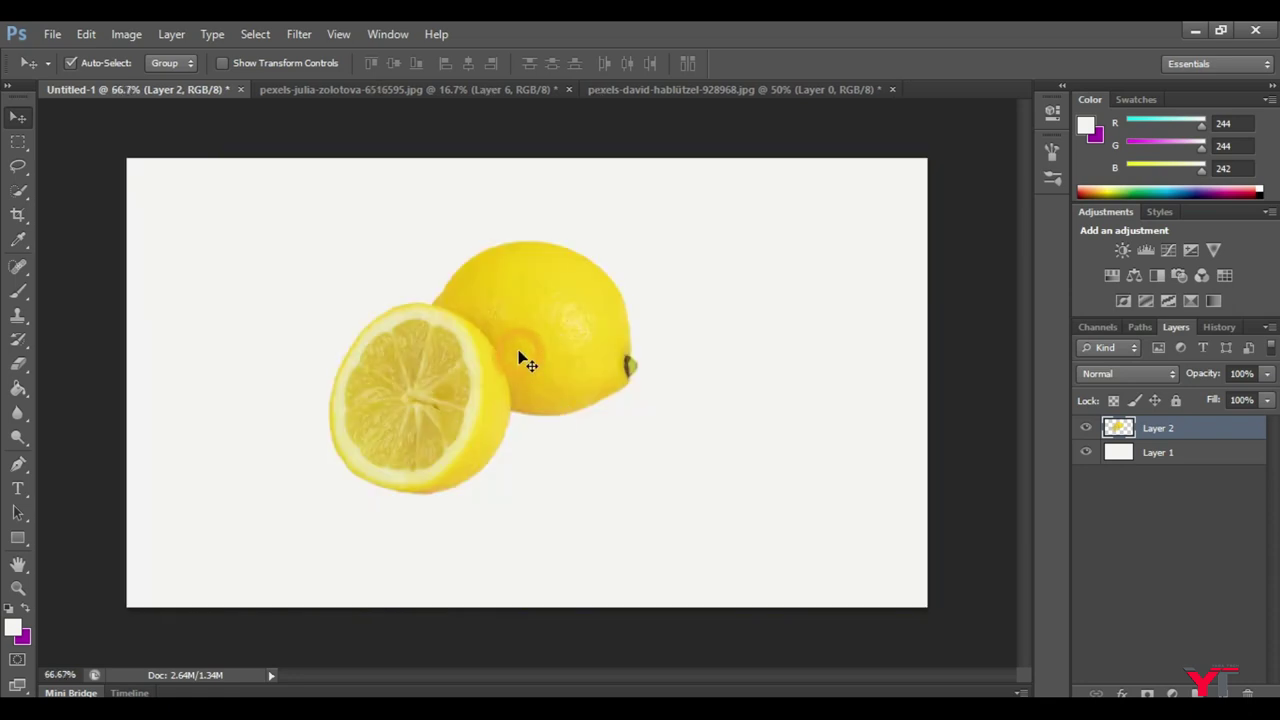
{"action": "key", "text": "ctrl+plus"}
{"action": "key", "text": "ctrl+plus"}
{"action": "key", "text": "ctrl+minus"}
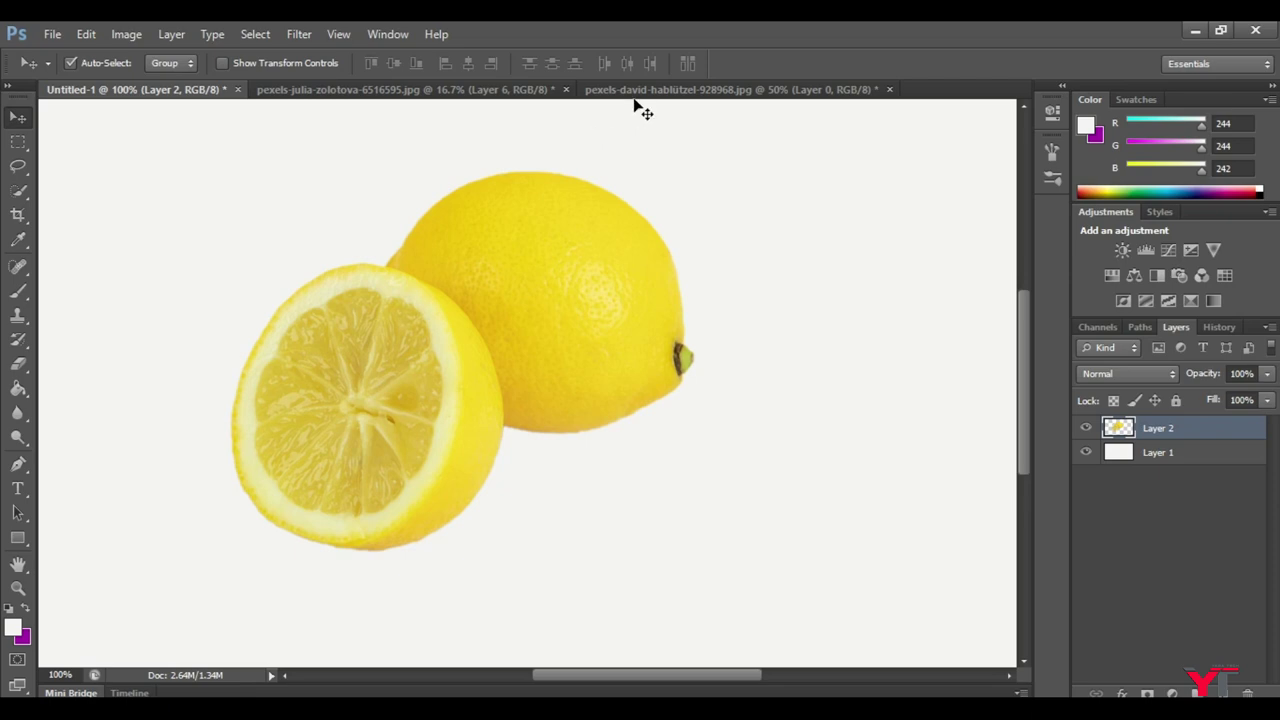
Open the honeycomb-and-honey PNG from the Downloads folder.
{"action": "left_click", "coordinate": [472, 91]}
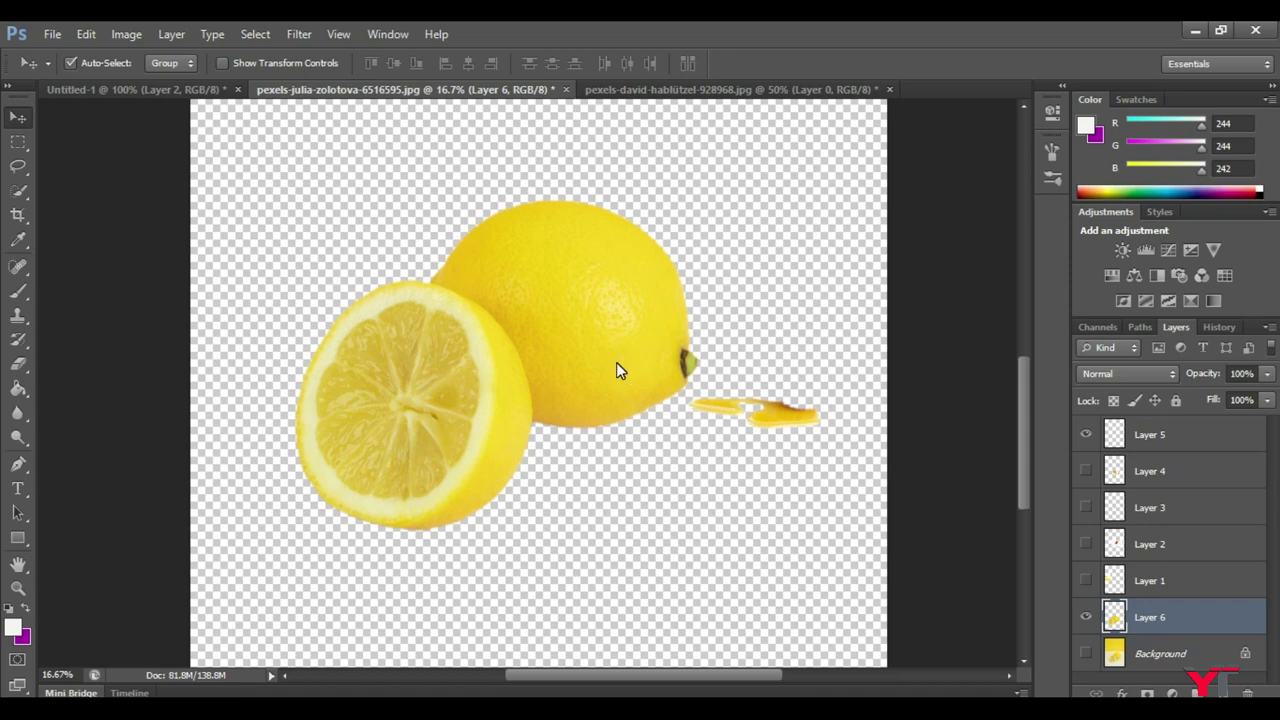
{"action": "key", "text": "ctrl+o"}
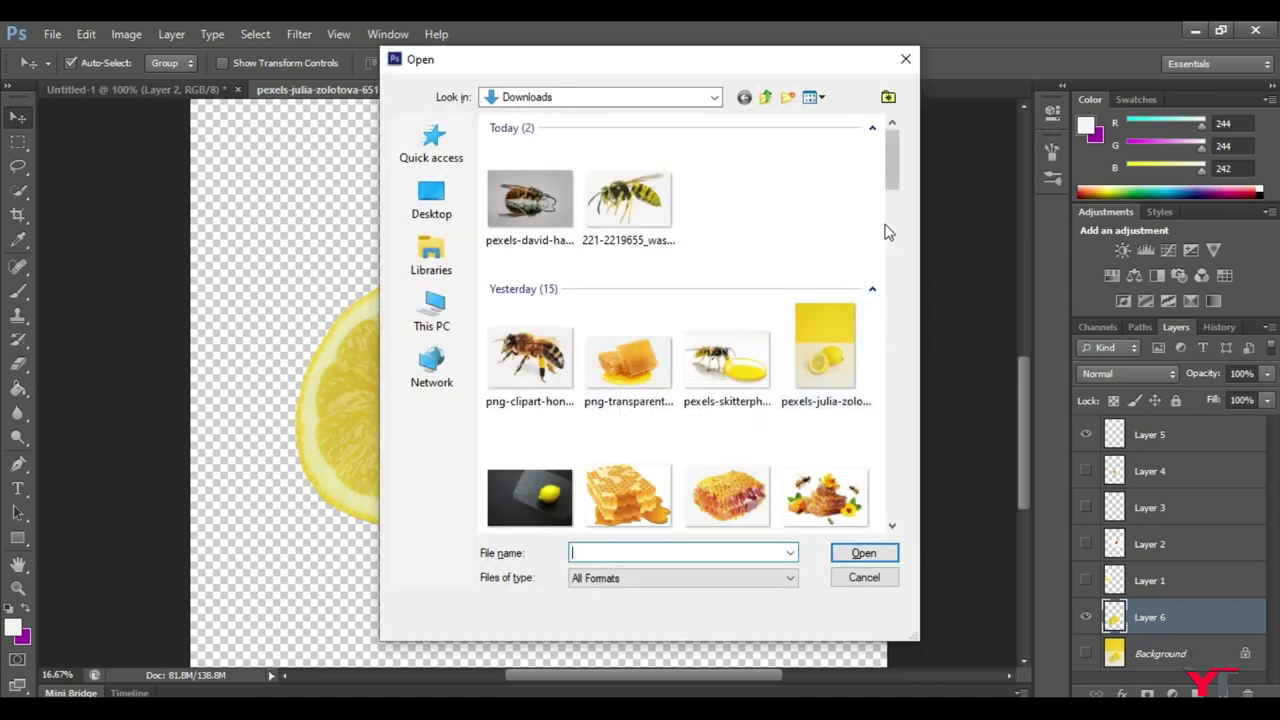
{"action": "left_click_drag", "start_coordinate": [897, 178], "coordinate": [905, 198]}
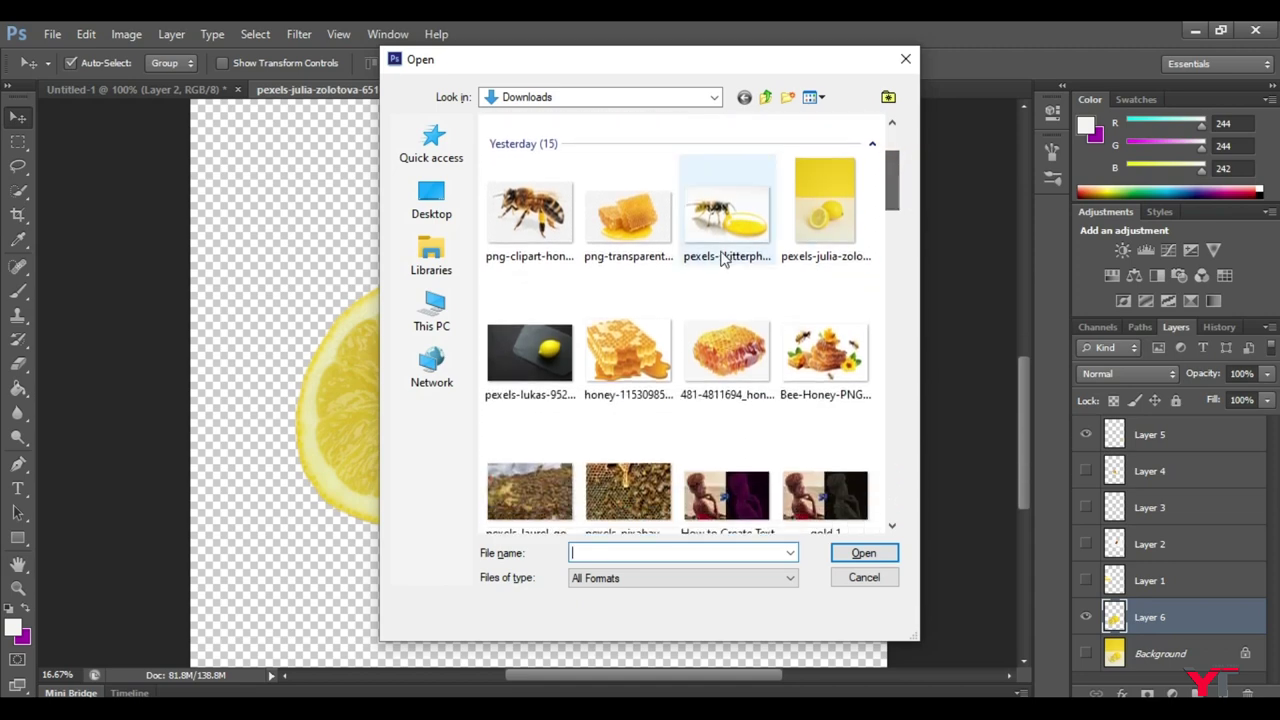
{"action": "left_click", "coordinate": [641, 229]}
{"action": "left_click", "coordinate": [863, 556]}
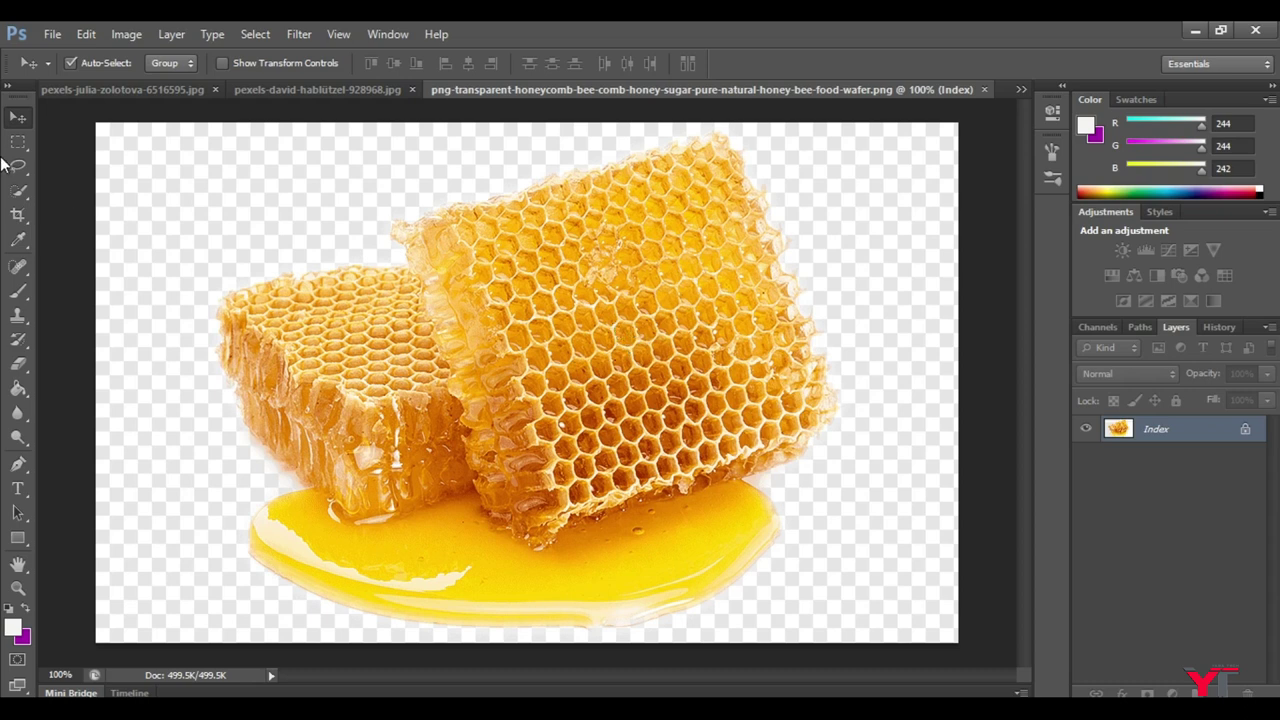
Marquee-select a rectangle around the honeycombs and paste it into the composition as Layer 3.
{"action": "left_click", "coordinate": [14, 145]}
{"action": "left_click_drag", "start_coordinate": [178, 150], "coordinate": [817, 496]}
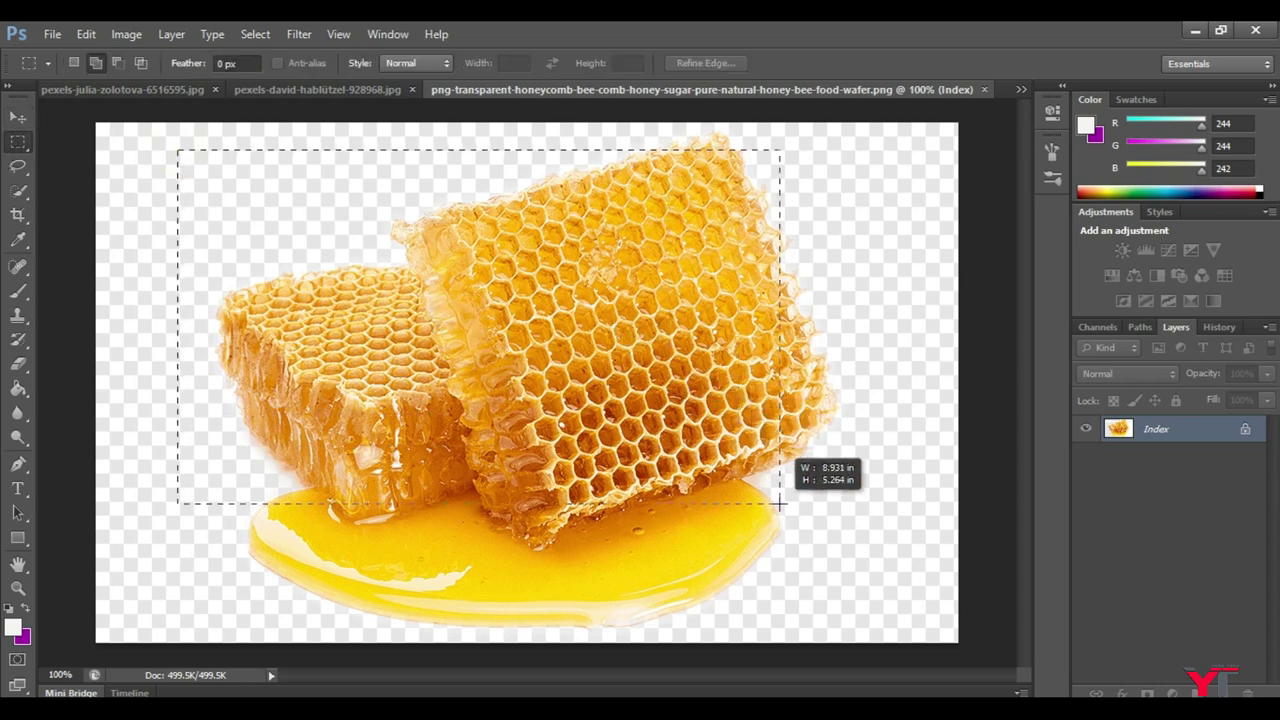
{"action": "left_click_drag", "start_coordinate": [817, 496], "coordinate": [855, 483]}
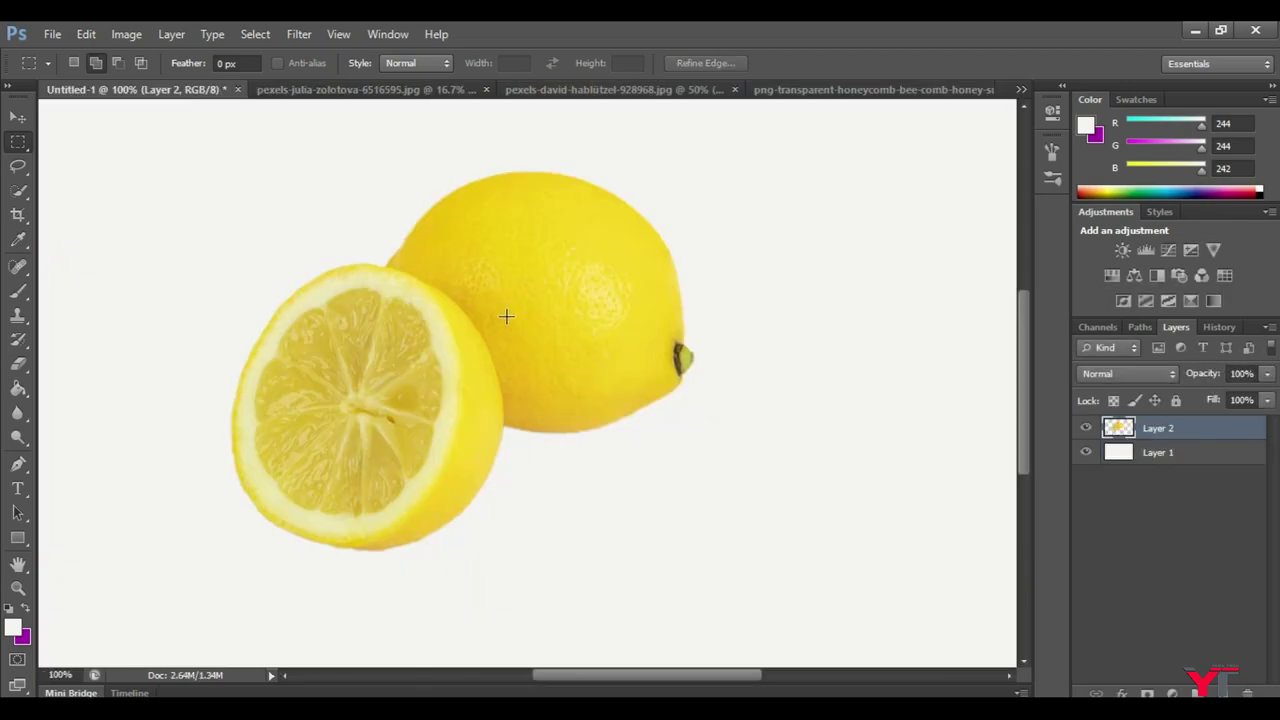
{"action": "key", "text": "ctrl+v"}
Move the honeycomb over the lemons and lower Layer 3 opacity to 32%.
{"action": "key", "text": "v"}
{"action": "mouse_move", "coordinate": [518, 400]}
{"action": "left_mouse_down"}
{"action": "mouse_move", "coordinate": [366, 403]}
{"action": "mouse_move", "coordinate": [408, 425]}
{"action": "left_mouse_up"}
{"action": "left_click", "coordinate": [1267, 375]}
{"action": "left_click_drag", "start_coordinate": [1221, 397], "coordinate": [1202, 392]}
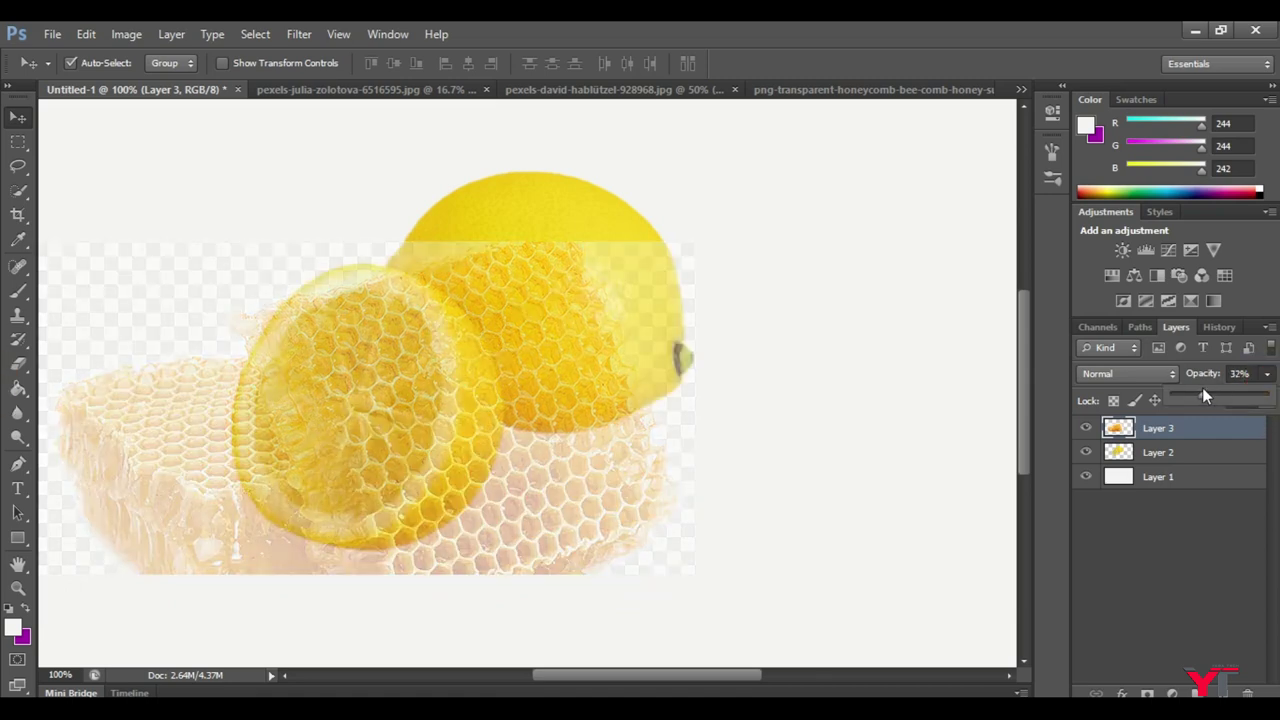
{"action": "left_click_drag", "start_coordinate": [505, 495], "coordinate": [402, 478]}
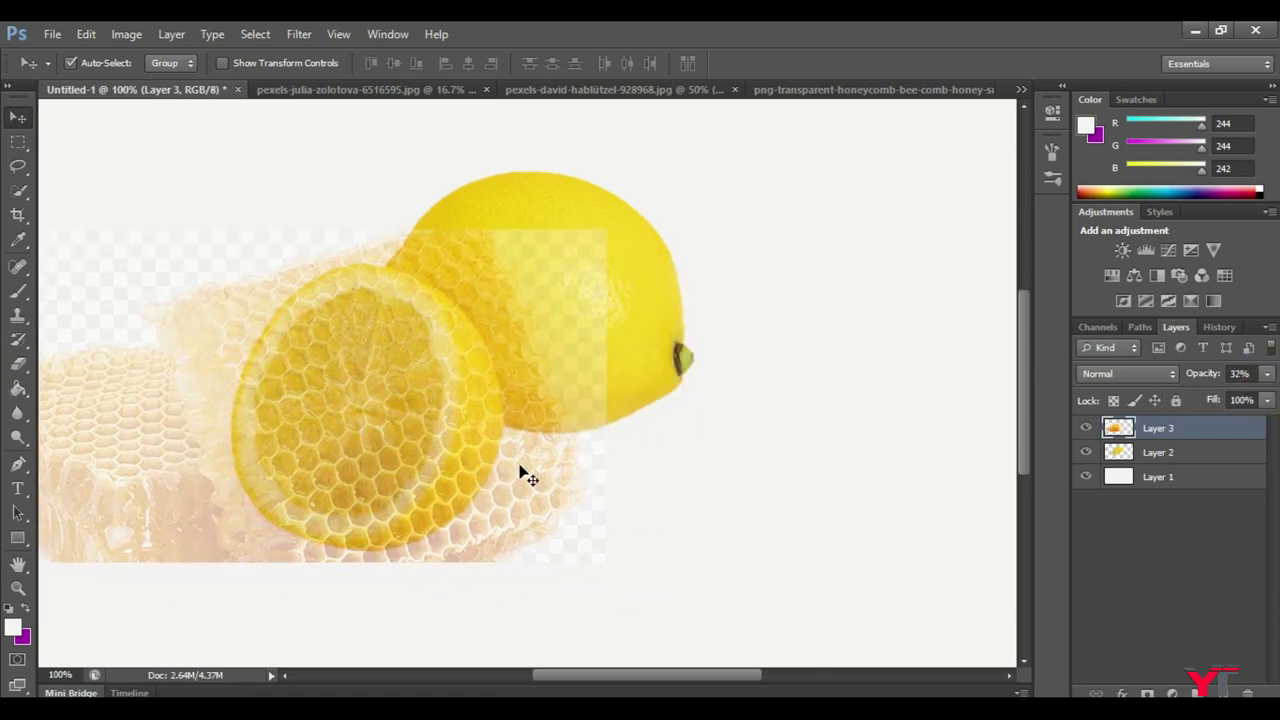
Scale the honeycomb to about 96%, nudge it onto the lemon face, set 37% opacity.
{"action": "key", "text": "ctrl+t"}
{"action": "left_click_drag", "start_coordinate": [607, 563], "coordinate": [593, 557]}
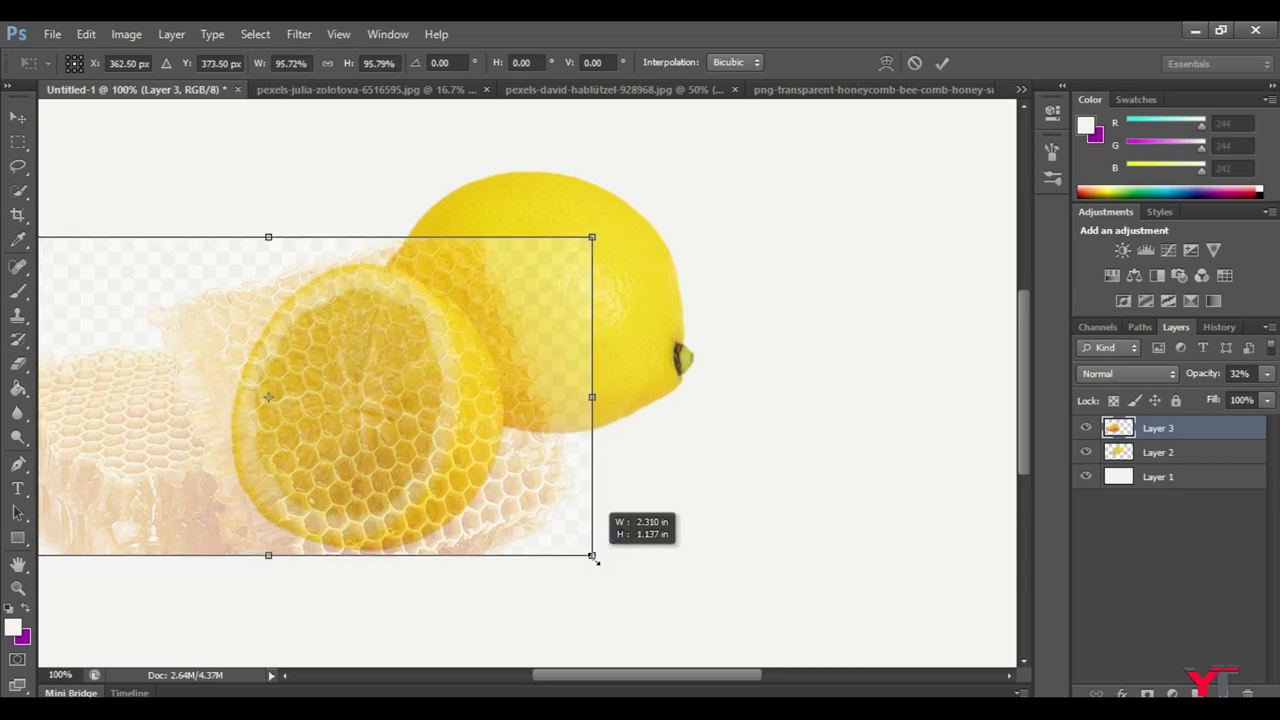
{"action": "key", "text": "Return"}
{"action": "left_click_drag", "start_coordinate": [405, 446], "coordinate": [405, 454]}
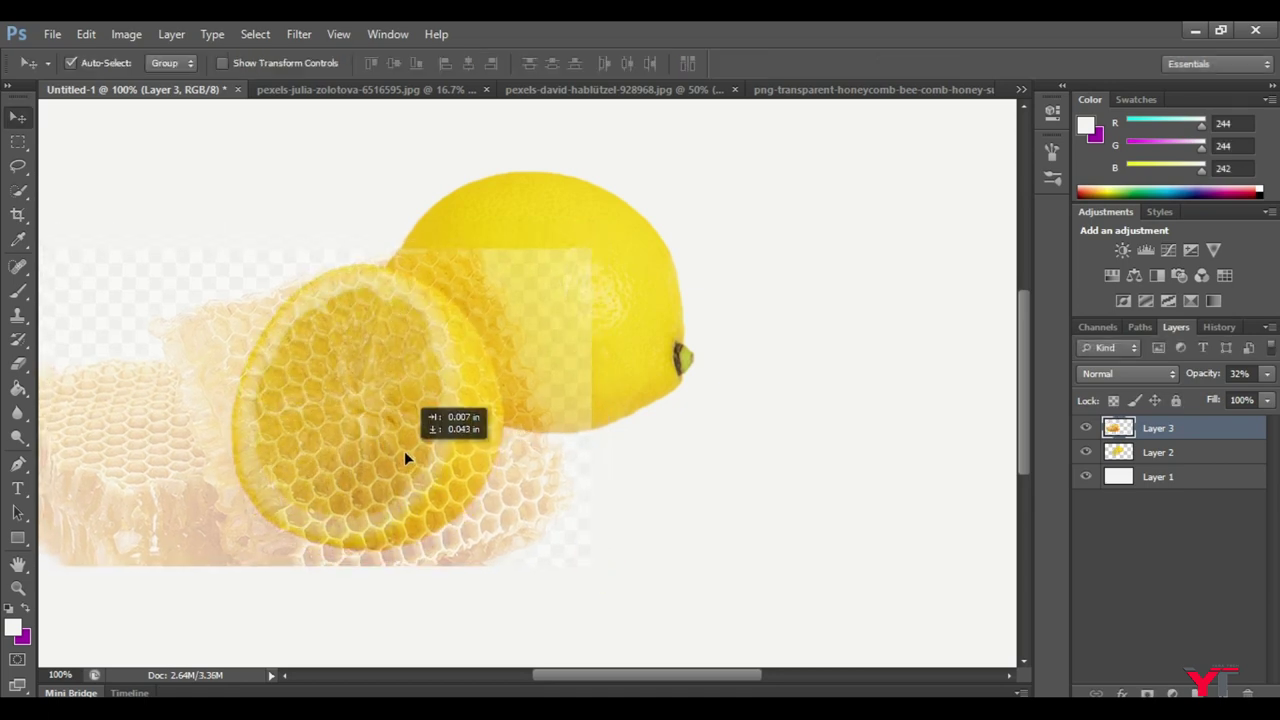
{"action": "left_click", "coordinate": [1266, 376]}
{"action": "left_click_drag", "start_coordinate": [1275, 398], "coordinate": [1210, 397]}
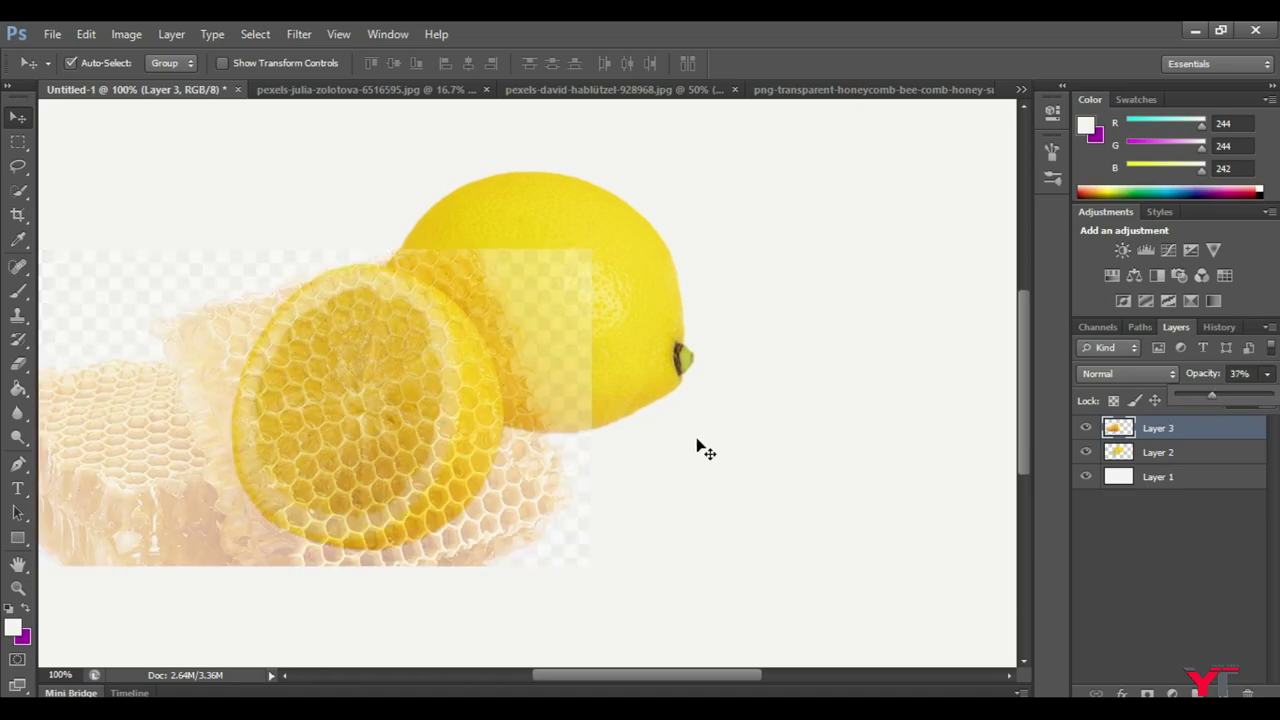
{"action": "key", "text": "ctrl+plus"}
{"action": "key", "text": "ctrl+plus"}
{"action": "left_click_drag", "start_coordinate": [331, 337], "coordinate": [600, 429]}
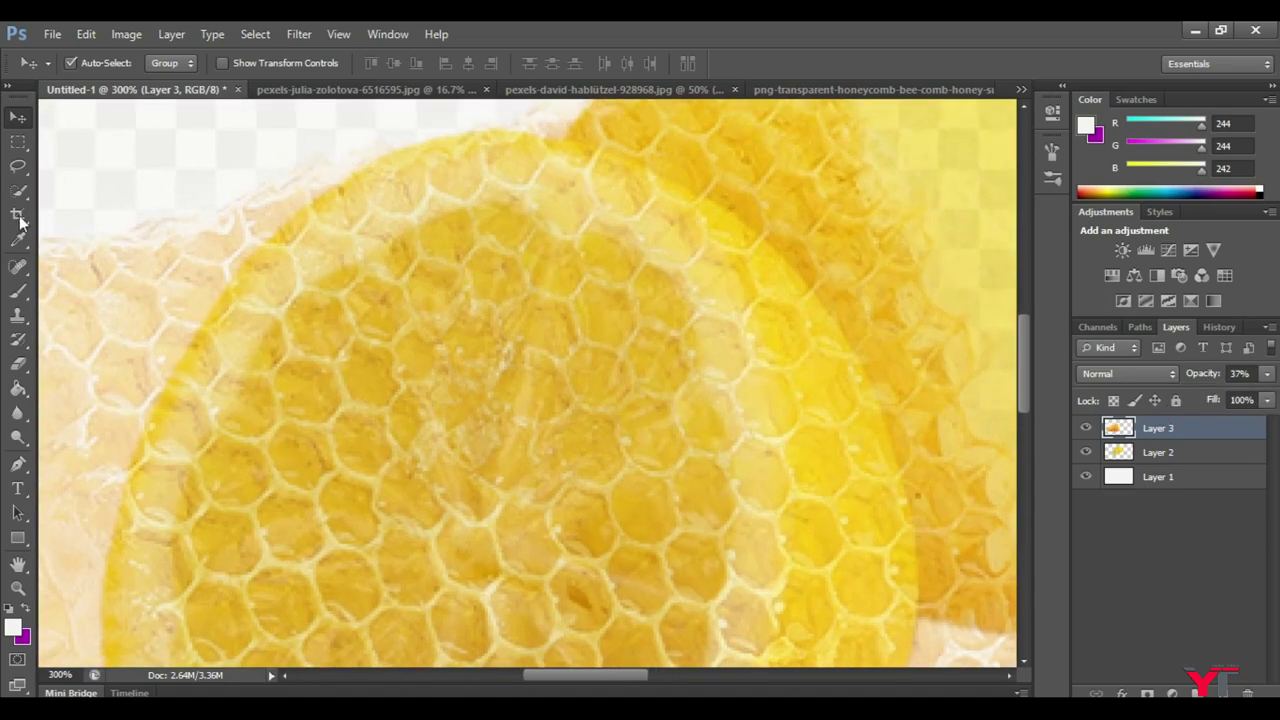
Set up a soft round brush at about 30 px.
{"action": "left_click", "coordinate": [18, 290]}
{"action": "right_click", "coordinate": [392, 245]}
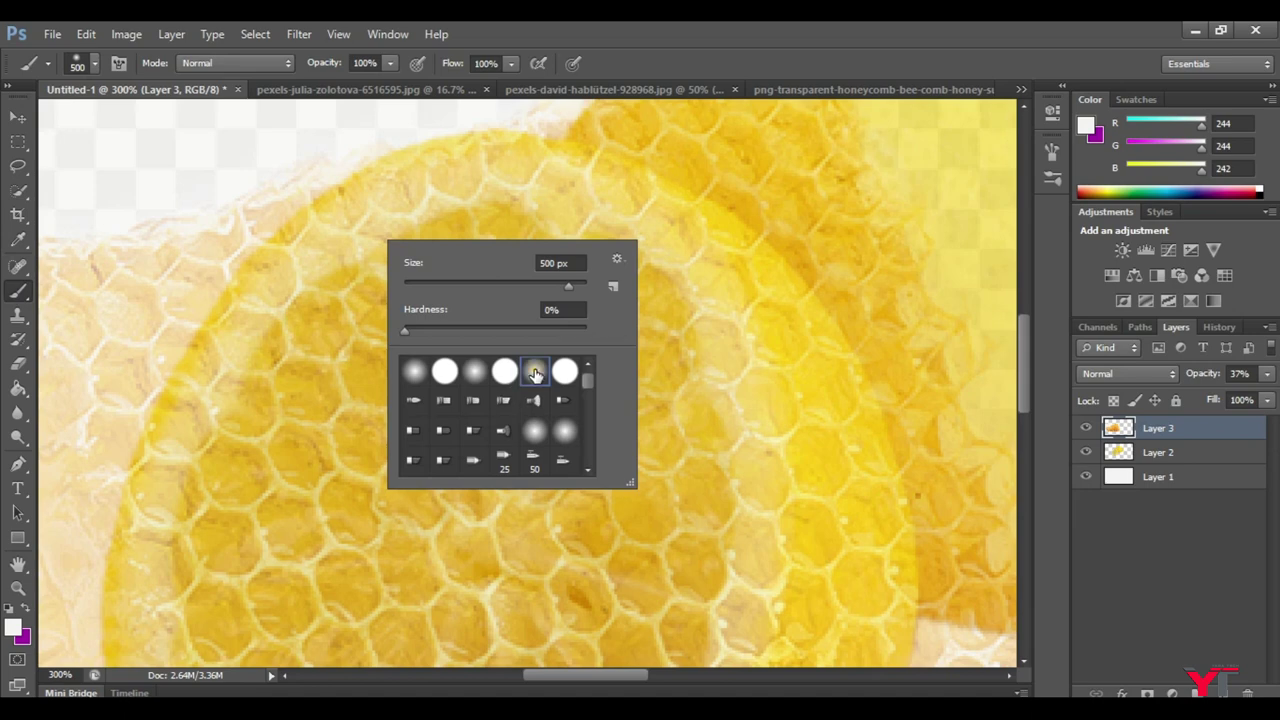
{"action": "key", "text": "Return"}
{"action": "key", "text": "bracketleft"}
{"action": "key", "text": "bracketleft"}
{"action": "key", "text": "bracketleft"}
{"action": "key", "text": "bracketleft"}
{"action": "key", "text": "bracketleft"}
{"action": "key", "text": "bracketleft"}
{"action": "key", "text": "bracketleft"}
{"action": "key", "text": "bracketleft"}
{"action": "key", "text": "bracketleft"}
{"action": "key", "text": "bracketleft"}
{"action": "key", "text": "bracketleft"}
{"action": "key", "text": "bracketleft"}
{"action": "key", "text": "bracketright"}
Paint the cut lemon's upper, left and lower rim off-white to hide the honeycomb there.
{"action": "mouse_move", "coordinate": [309, 243]}
{"action": "left_mouse_down"}
{"action": "mouse_move", "coordinate": [377, 206]}
{"action": "mouse_move", "coordinate": [360, 189]}
{"action": "mouse_move", "coordinate": [491, 159]}
{"action": "mouse_move", "coordinate": [649, 209]}
{"action": "mouse_move", "coordinate": [711, 286]}
{"action": "mouse_move", "coordinate": [757, 398]}
{"action": "mouse_move", "coordinate": [771, 480]}
{"action": "left_mouse_up"}
{"action": "scroll", "coordinate": [780, 400], "scroll_direction": "down", "scroll_amount": 3}
{"action": "scroll", "coordinate": [780, 400], "scroll_direction": "down", "scroll_amount": 2}
{"action": "mouse_move", "coordinate": [757, 314]}
{"action": "left_mouse_down"}
{"action": "mouse_move", "coordinate": [729, 517]}
{"action": "mouse_move", "coordinate": [677, 609]}
{"action": "left_mouse_up"}
{"action": "scroll", "coordinate": [771, 286], "scroll_direction": "down", "scroll_amount": 5}
{"action": "mouse_move", "coordinate": [771, 286]}
{"action": "left_mouse_down"}
{"action": "mouse_move", "coordinate": [697, 392]}
{"action": "mouse_move", "coordinate": [571, 466]}
{"action": "mouse_move", "coordinate": [343, 443]}
{"action": "mouse_move", "coordinate": [466, 500]}
{"action": "mouse_move", "coordinate": [762, 357]}
{"action": "left_mouse_up"}
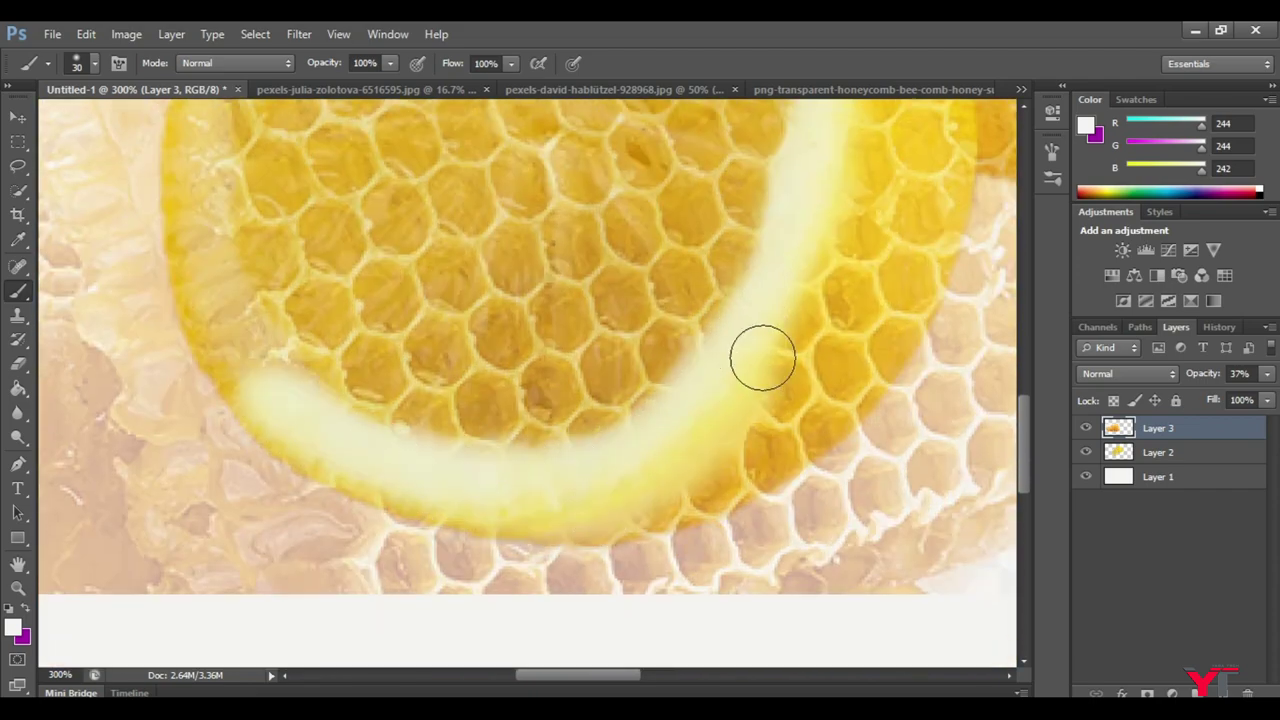
{"action": "left_click_drag", "start_coordinate": [271, 391], "coordinate": [194, 226]}
{"action": "scroll", "coordinate": [220, 400], "scroll_direction": "up", "scroll_amount": 5}
{"action": "mouse_move", "coordinate": [244, 587]}
{"action": "left_mouse_down"}
{"action": "mouse_move", "coordinate": [246, 491]}
{"action": "mouse_move", "coordinate": [280, 320]}
{"action": "left_mouse_up"}
{"action": "mouse_move", "coordinate": [317, 213]}
{"action": "left_mouse_down"}
{"action": "mouse_move", "coordinate": [303, 254]}
{"action": "mouse_move", "coordinate": [351, 171]}
{"action": "left_mouse_up"}
{"action": "scroll", "coordinate": [380, 180], "scroll_direction": "down", "scroll_amount": 5}
{"action": "mouse_move", "coordinate": [235, 320]}
{"action": "left_mouse_down"}
{"action": "mouse_move", "coordinate": [289, 383]}
{"action": "mouse_move", "coordinate": [449, 494]}
{"action": "mouse_move", "coordinate": [806, 431]}
{"action": "left_mouse_up"}
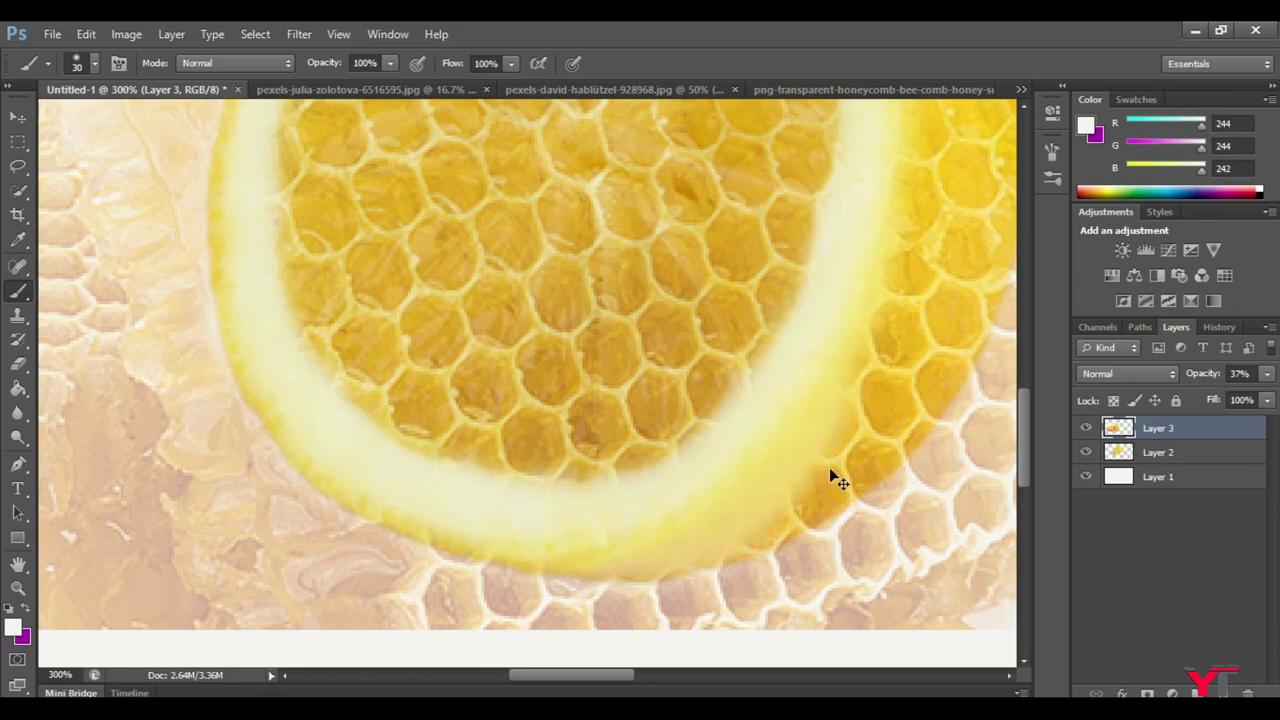
Zoom out, try a lightening stroke on the upper lemon, and undo it.
{"action": "key", "text": "ctrl+minus"}
{"action": "key", "text": "ctrl+minus"}
{"action": "key", "text": "ctrl+minus"}
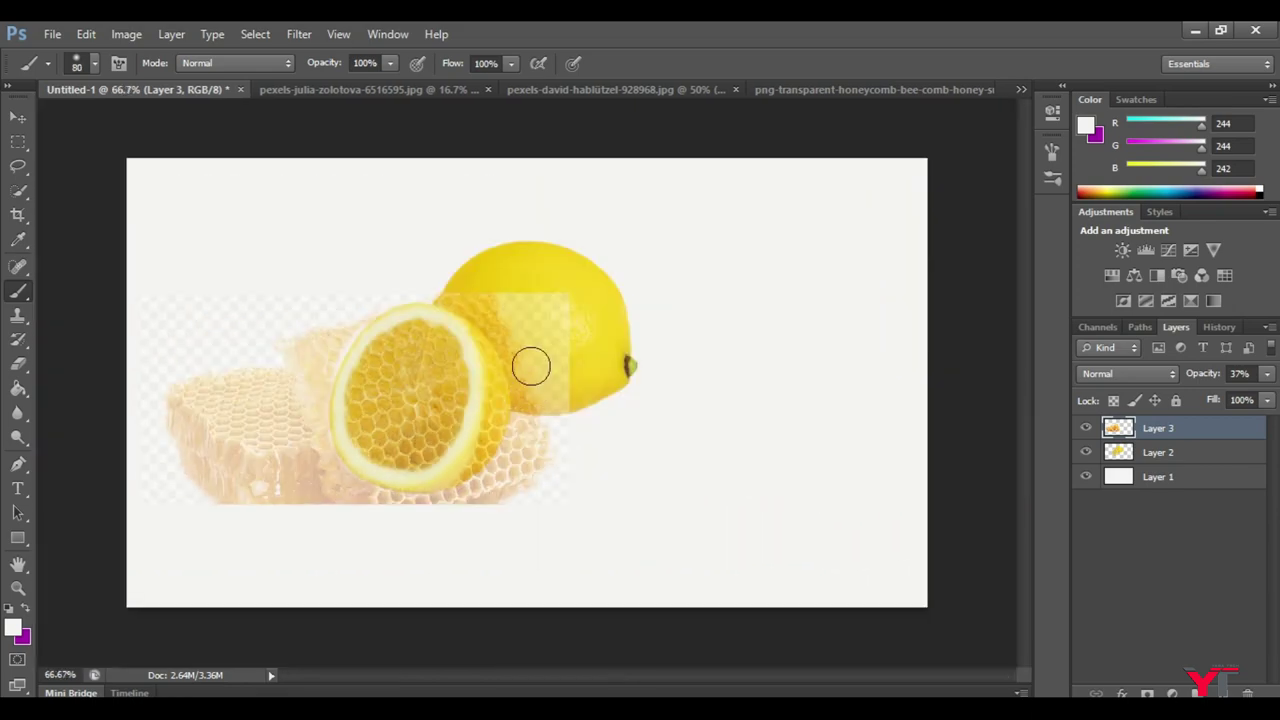
{"action": "right_click", "coordinate": [530, 366]}
{"action": "left_click", "coordinate": [693, 296]}
{"action": "left_click_drag", "start_coordinate": [560, 303], "coordinate": [518, 301]}
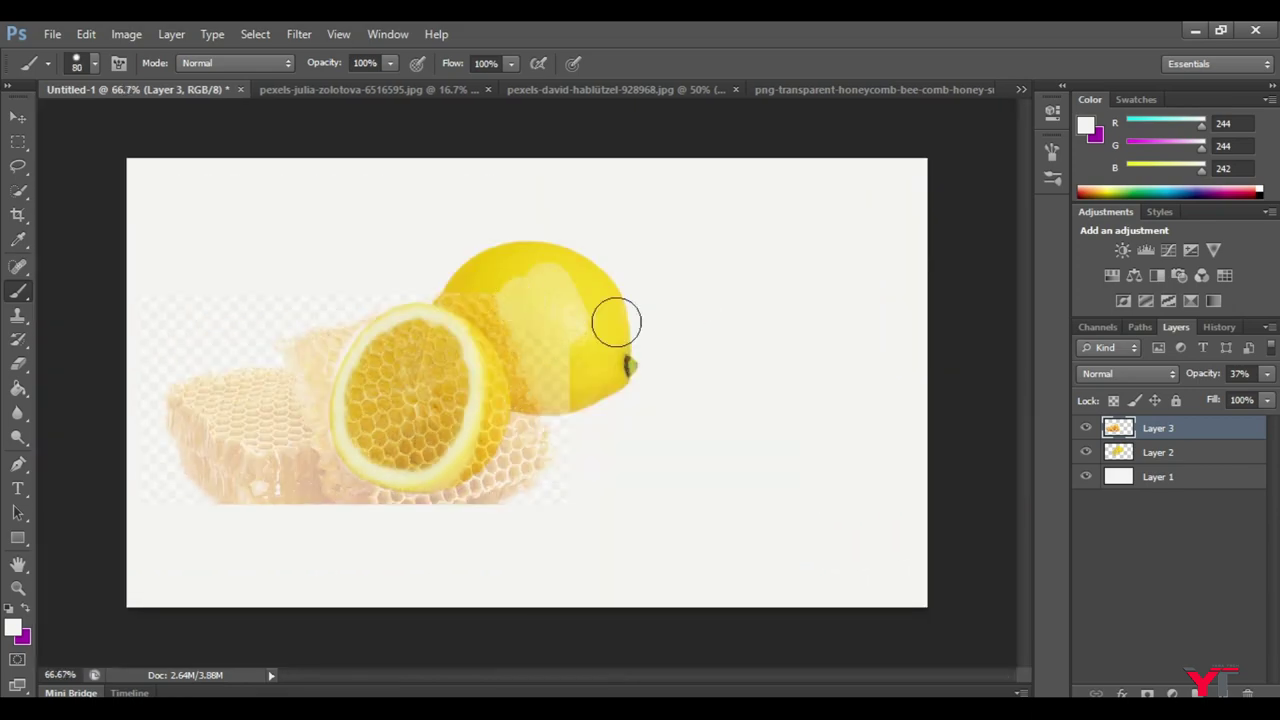
{"action": "key", "text": "ctrl+z"}
{"action": "key", "text": "v"}
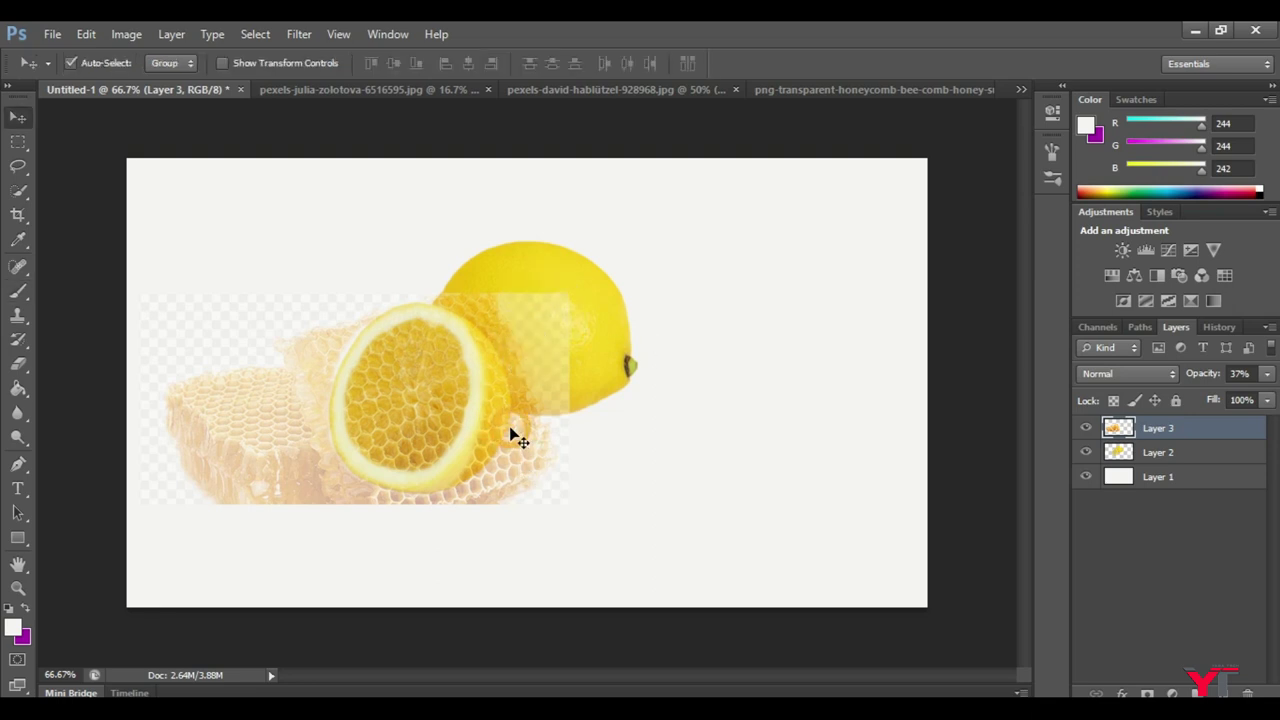
{"action": "key", "text": "e"}
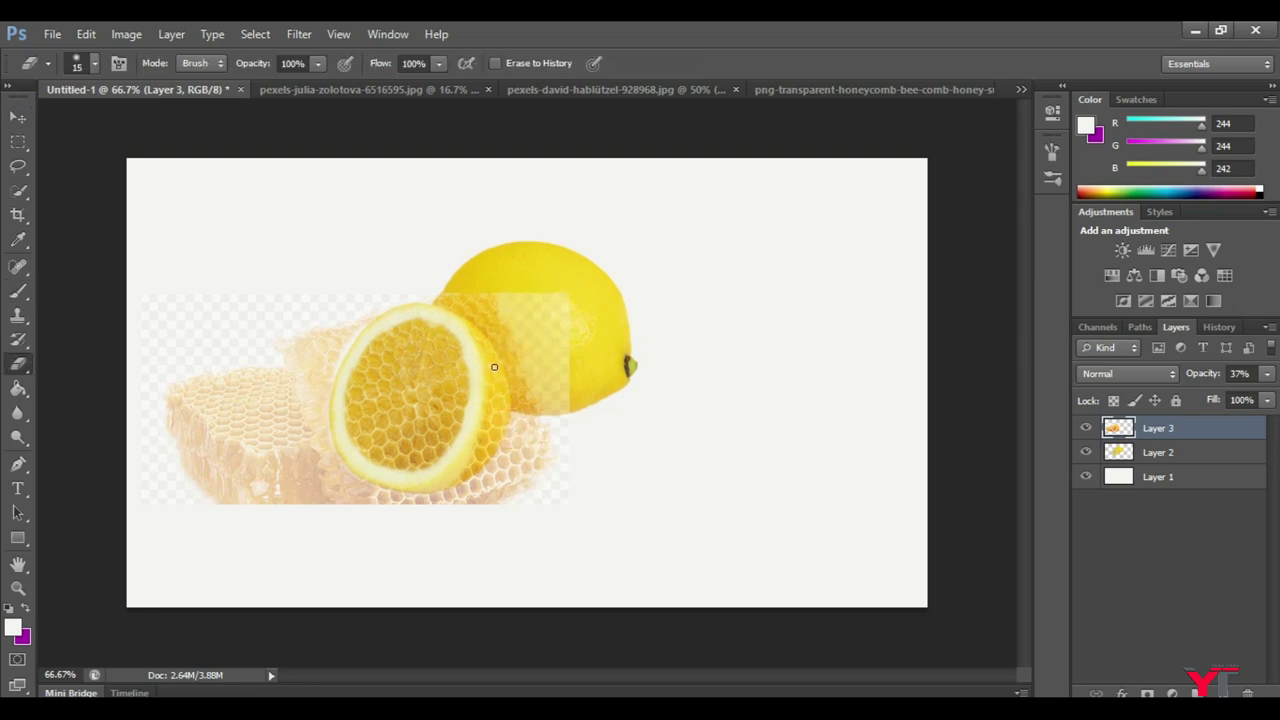
Erase the stray honeycomb patches over and to the left of the lemon.
{"action": "mouse_move", "coordinate": [541, 317]}
{"action": "left_mouse_down"}
{"action": "mouse_move", "coordinate": [557, 327]}
{"action": "mouse_move", "coordinate": [500, 460]}
{"action": "mouse_move", "coordinate": [557, 371]}
{"action": "mouse_move", "coordinate": [523, 451]}
{"action": "mouse_move", "coordinate": [461, 472]}
{"action": "mouse_move", "coordinate": [323, 477]}
{"action": "mouse_move", "coordinate": [314, 437]}
{"action": "mouse_move", "coordinate": [327, 374]}
{"action": "left_mouse_up"}
{"action": "mouse_move", "coordinate": [430, 292]}
{"action": "left_mouse_down"}
{"action": "mouse_move", "coordinate": [274, 423]}
{"action": "mouse_move", "coordinate": [353, 540]}
{"action": "left_mouse_up"}
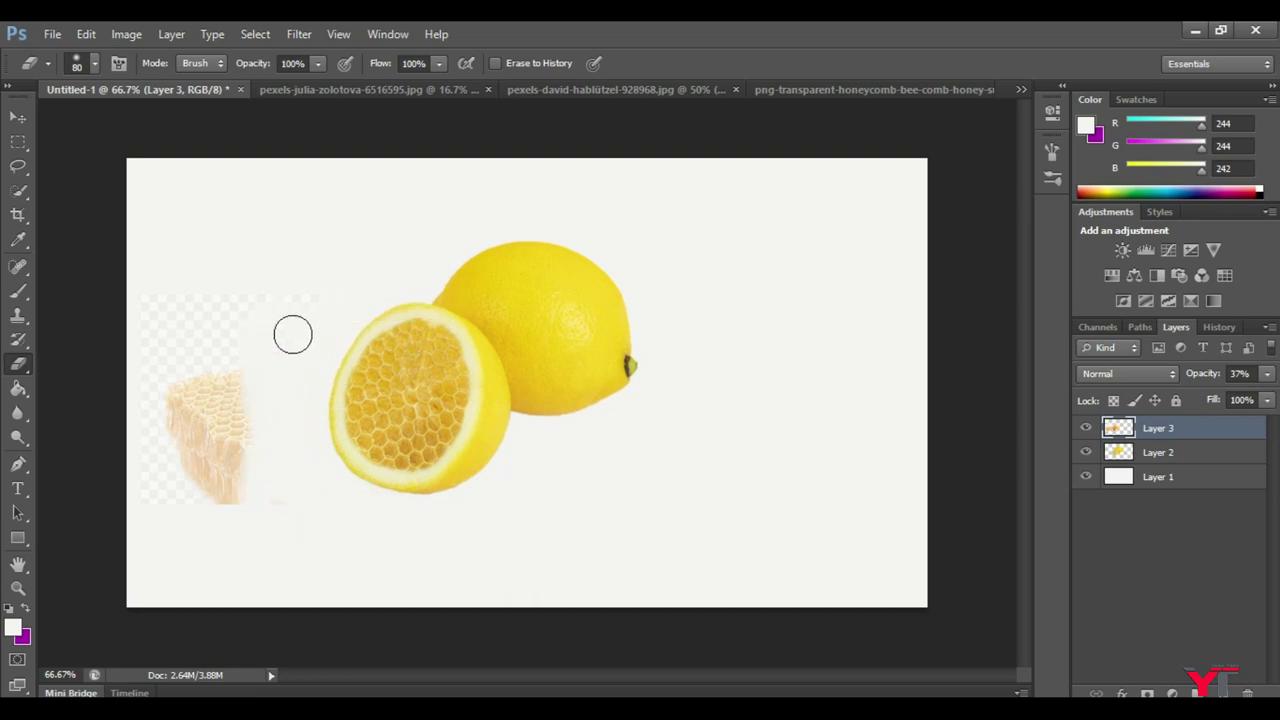
{"action": "left_click_drag", "start_coordinate": [254, 334], "coordinate": [146, 408]}
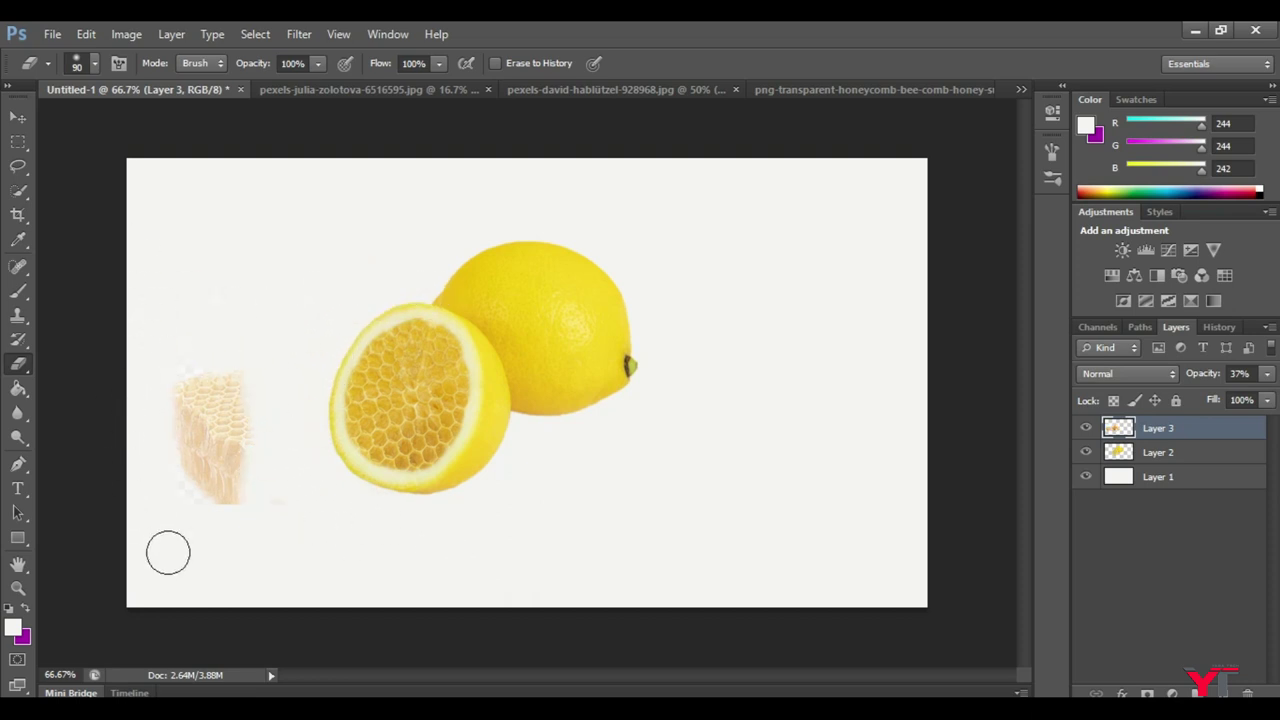
{"action": "left_click_drag", "start_coordinate": [168, 553], "coordinate": [226, 481]}
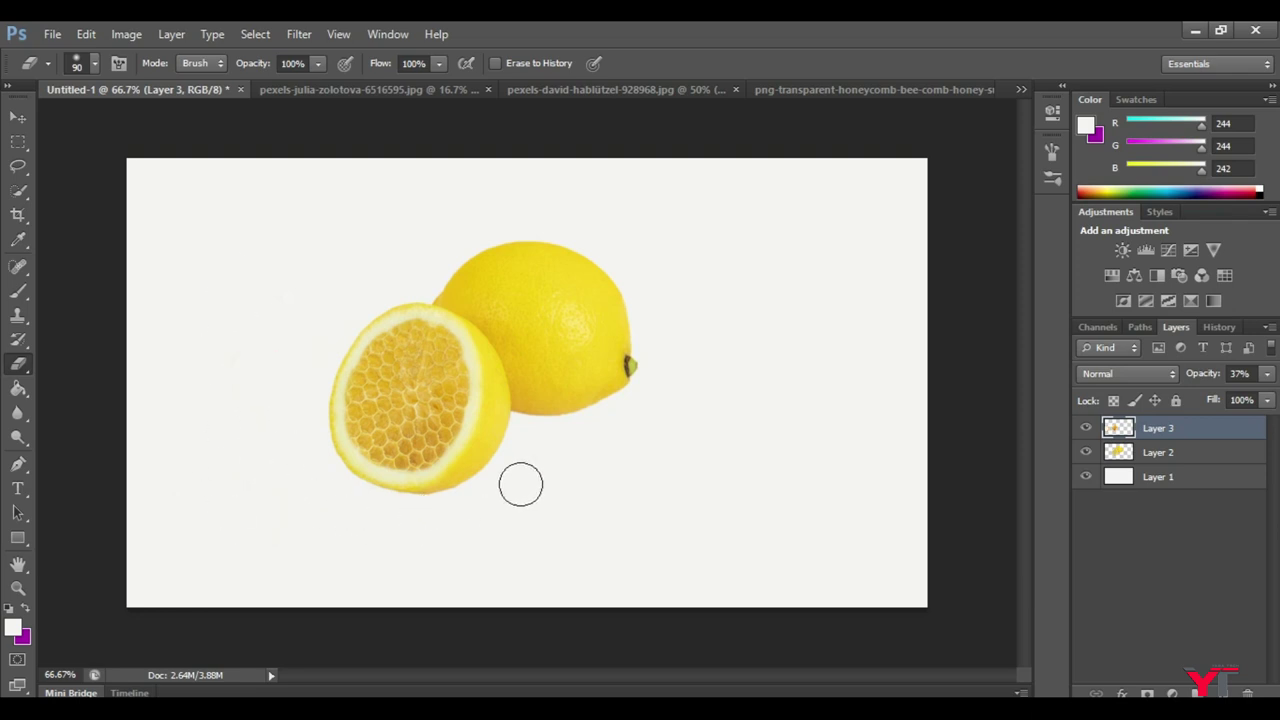
Raise the honeycomb layer's opacity from 37% to 100% and inspect it close up.
{"action": "key", "text": "ctrl+t"}
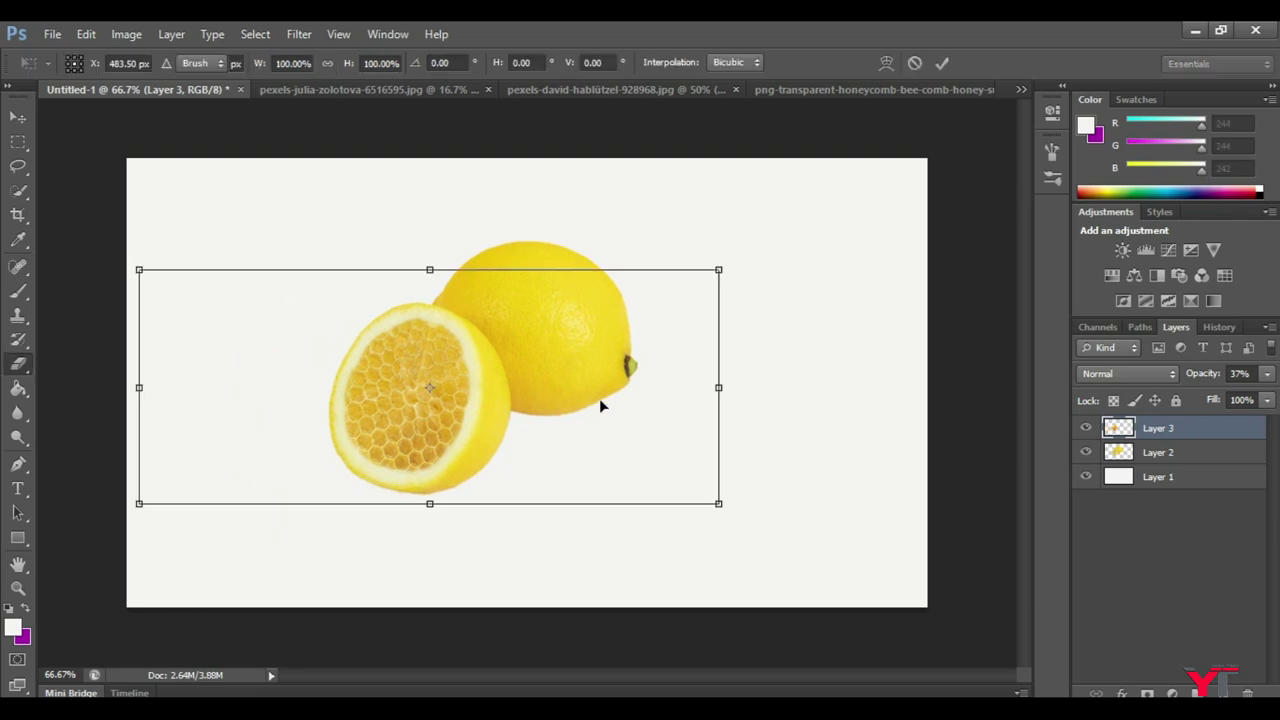
{"action": "key", "text": "Return"}
{"action": "key", "text": "e"}
{"action": "key", "text": "ctrl+plus"}
{"action": "key", "text": "ctrl+plus"}
{"action": "left_click_drag", "start_coordinate": [339, 328], "coordinate": [586, 186]}
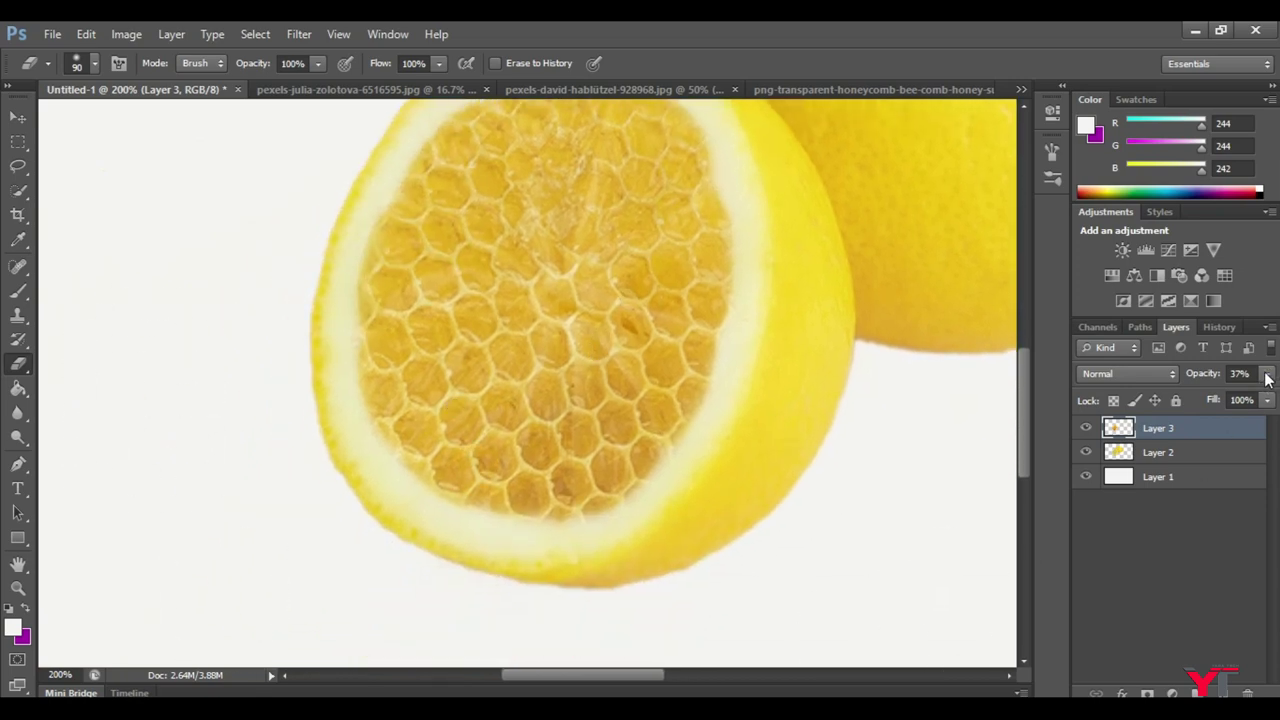
{"action": "left_click_drag", "start_coordinate": [1267, 377], "coordinate": [1274, 397]}
{"action": "left_click_drag", "start_coordinate": [700, 340], "coordinate": [648, 489]}
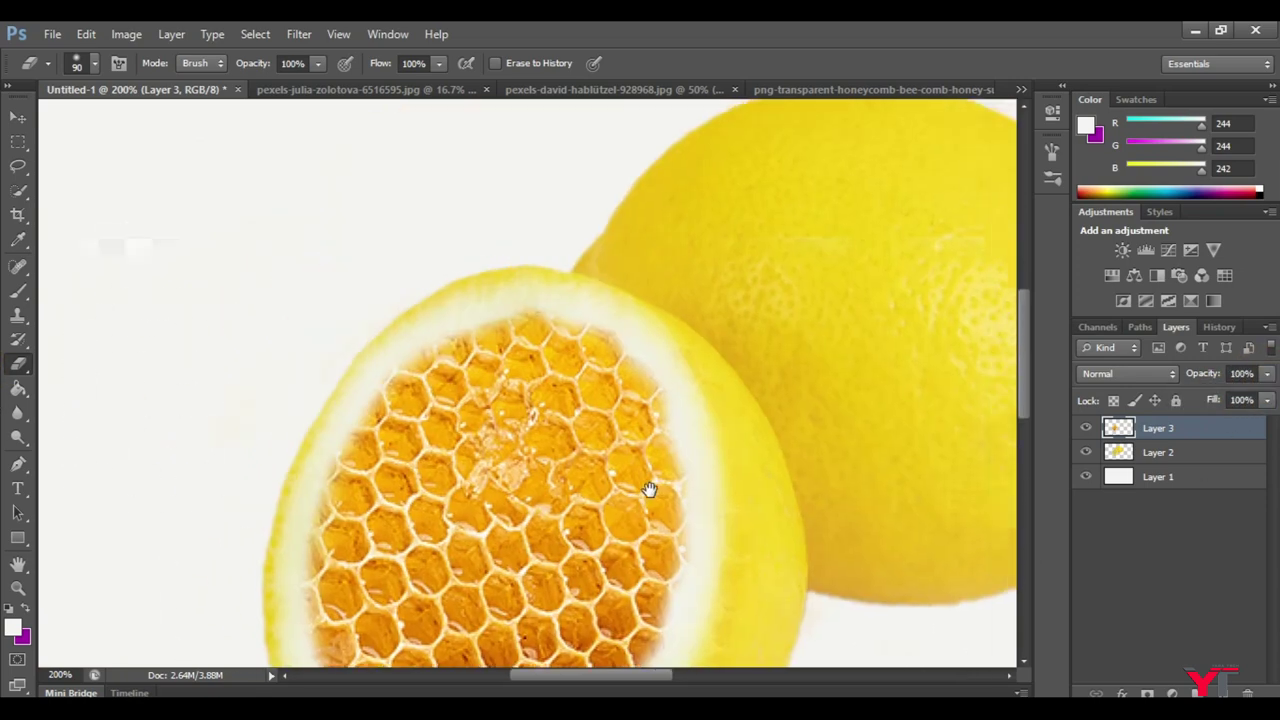
{"action": "mouse_move", "coordinate": [286, 209]}
{"action": "left_mouse_down"}
{"action": "mouse_move", "coordinate": [357, 249]}
{"action": "mouse_move", "coordinate": [278, 258]}
{"action": "mouse_move", "coordinate": [326, 258]}
{"action": "left_mouse_up"}
Fit the canvas on screen and return to the lemon photo document.
{"action": "key", "text": "ctrl+0"}
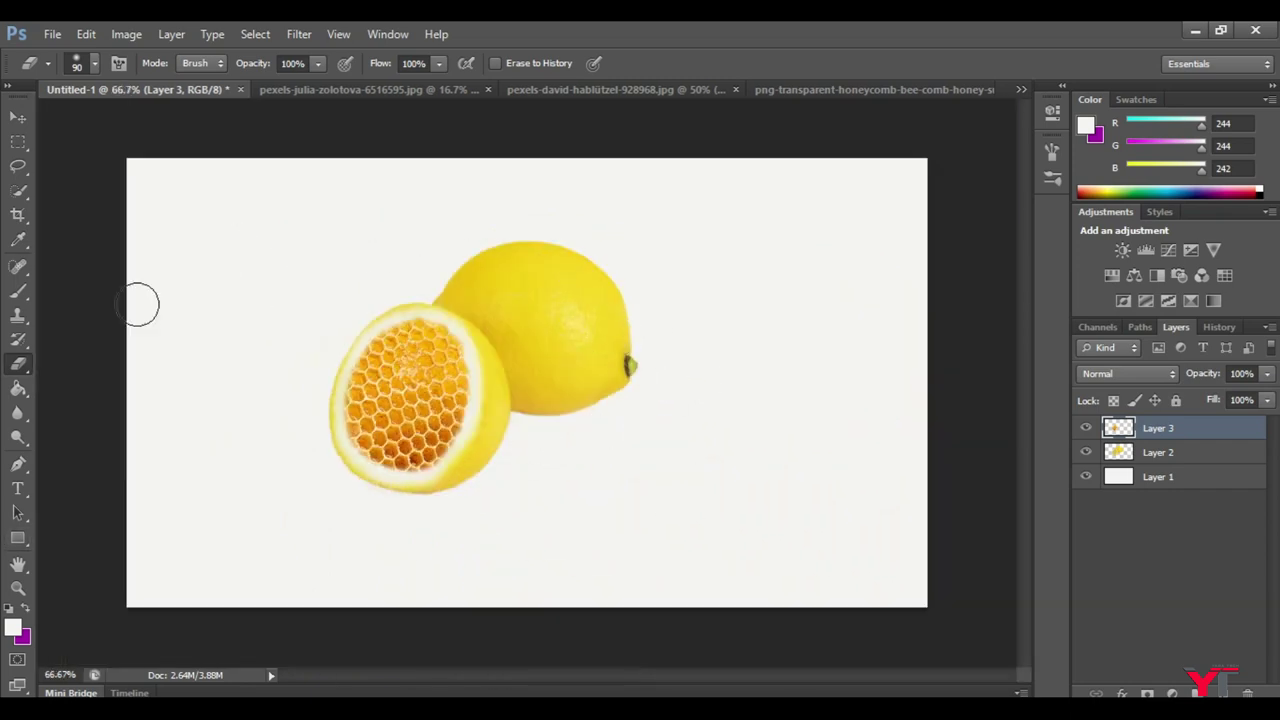
{"action": "key", "text": "v"}
{"action": "key", "text": "ctrl+t"}
{"action": "key", "text": "e"}
{"action": "left_click", "coordinate": [18, 119]}
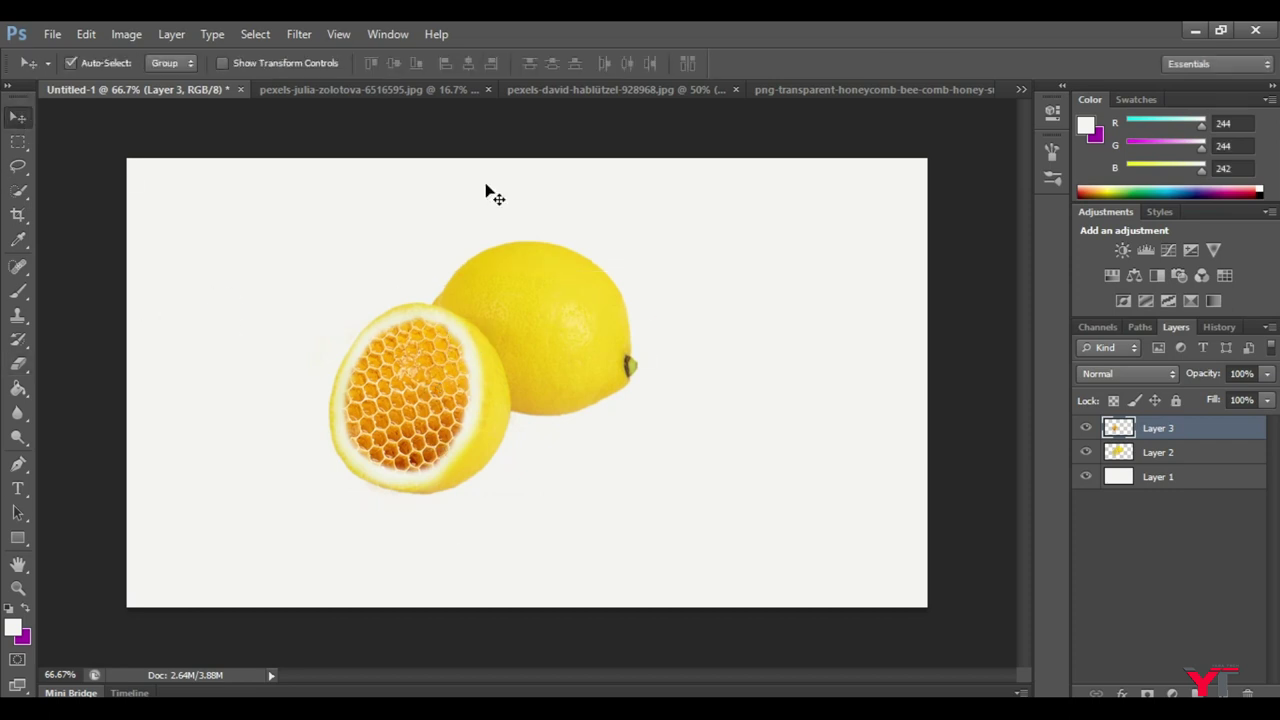
{"action": "left_click", "coordinate": [423, 86]}
Drag the honey puddle layer into Untitled-1 as Layer 4 below the lemons.
{"action": "left_click_drag", "start_coordinate": [808, 449], "coordinate": [113, 97]}
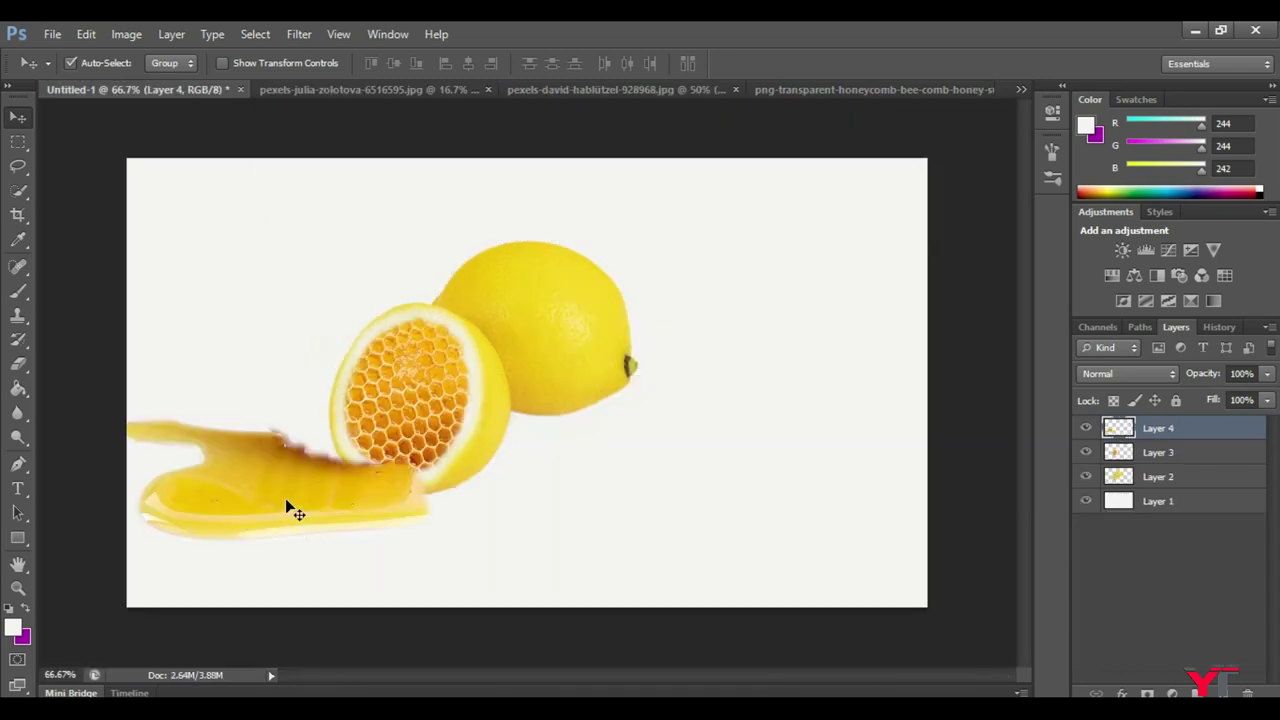
{"action": "mouse_move", "coordinate": [113, 97]}
{"action": "left_mouse_down"}
{"action": "mouse_move", "coordinate": [403, 546]}
{"action": "mouse_move", "coordinate": [415, 545]}
{"action": "left_mouse_up"}
{"action": "left_click_drag", "start_coordinate": [1158, 428], "coordinate": [1194, 486]}
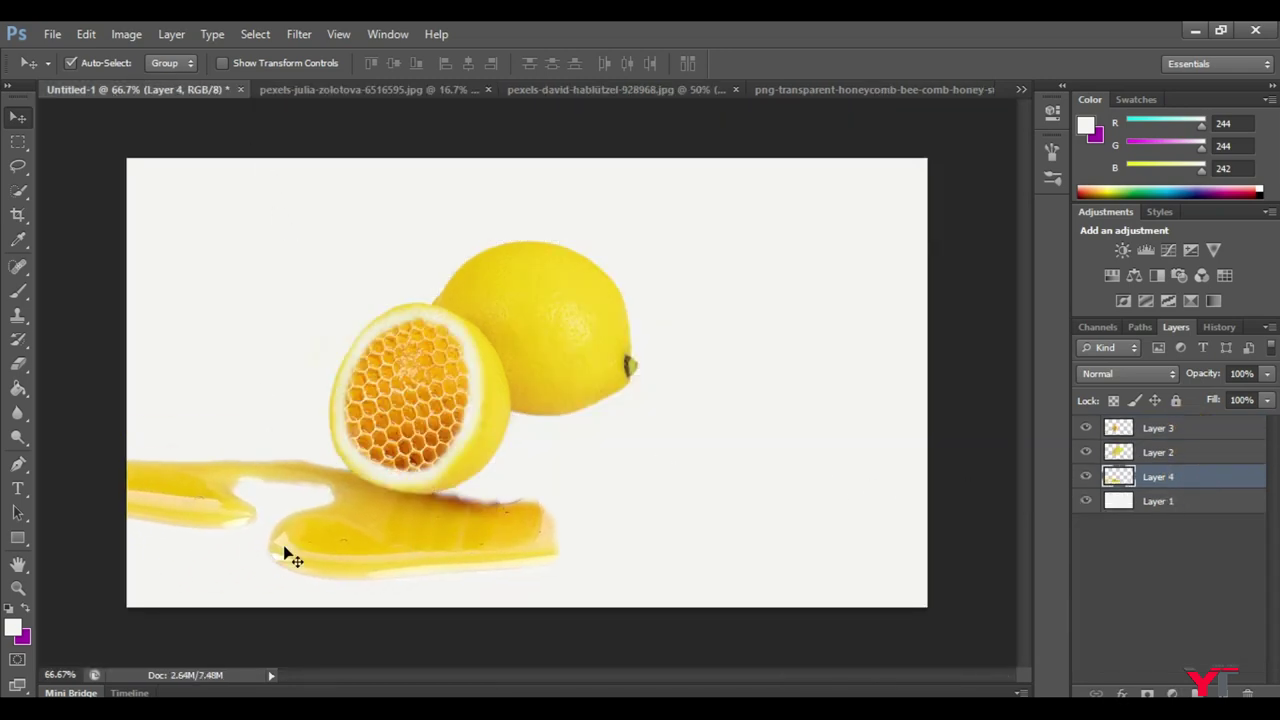
{"action": "left_click_drag", "start_coordinate": [270, 558], "coordinate": [305, 562]}
Scale the honey puddle to about 64% and rotate it slightly.
{"action": "key", "text": "ctrl+t"}
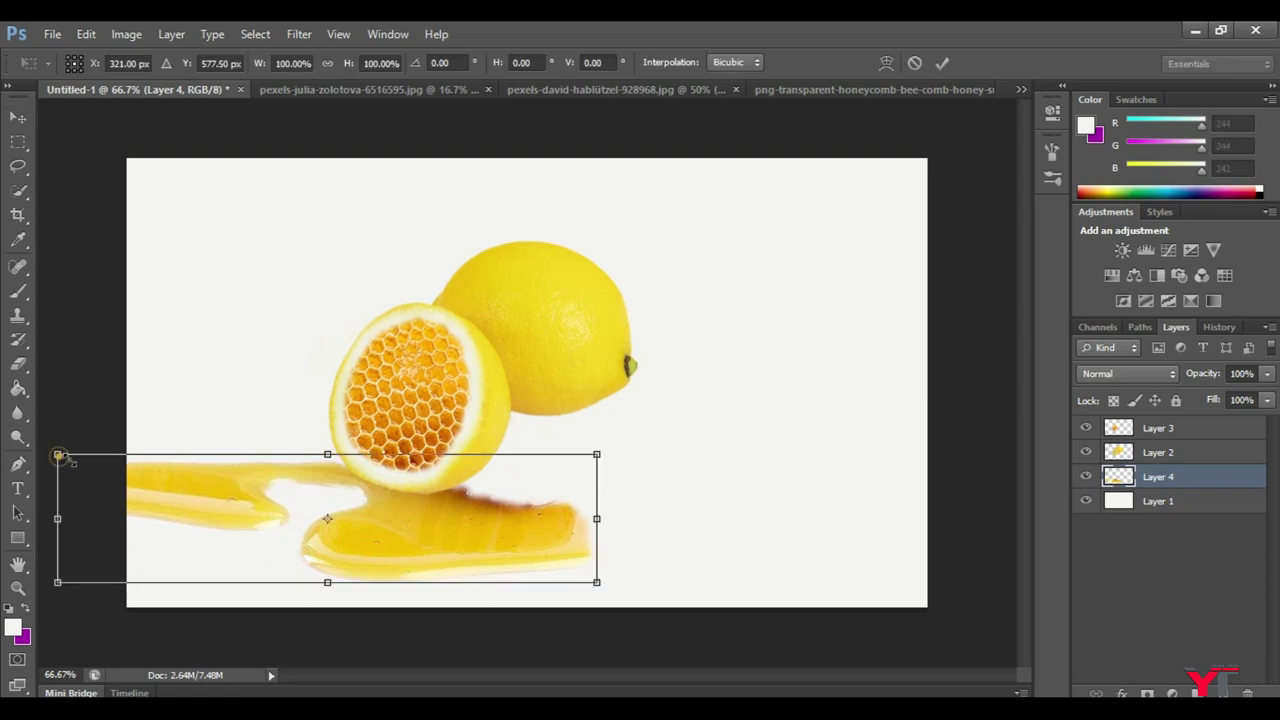
{"action": "left_click_drag", "start_coordinate": [58, 455], "coordinate": [157, 470]}
{"action": "left_click_drag", "start_coordinate": [229, 508], "coordinate": [229, 494]}
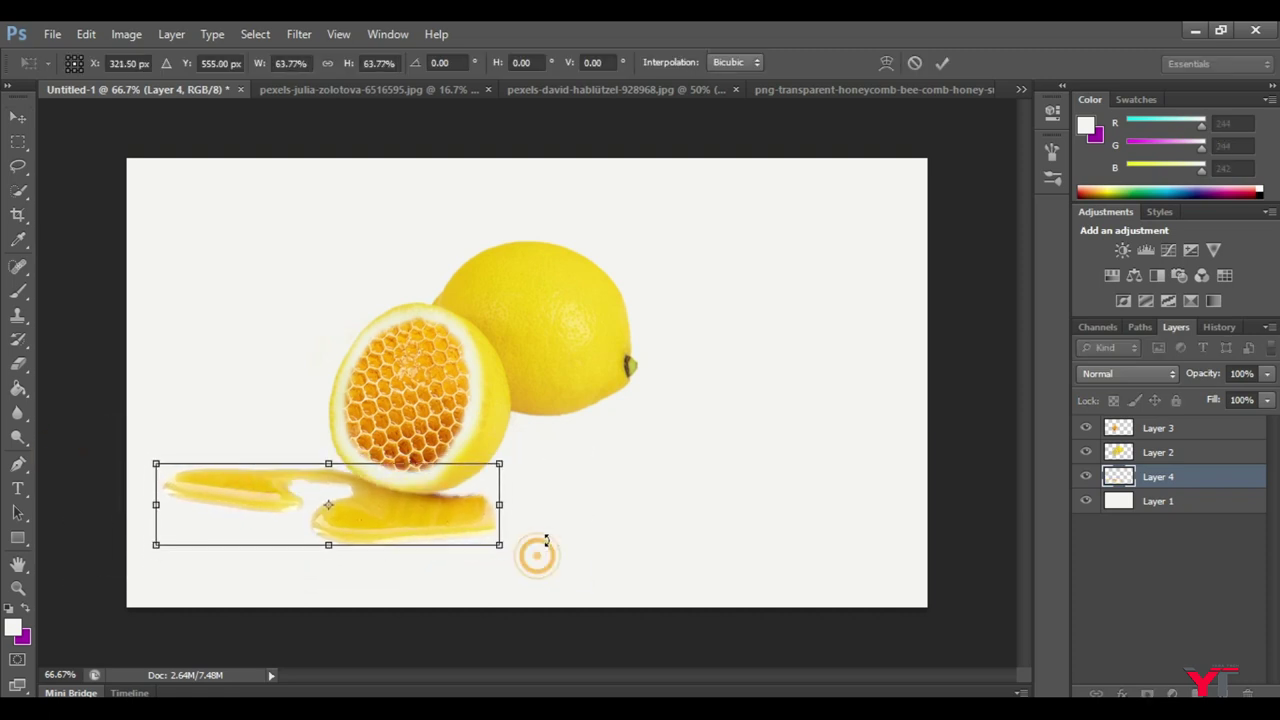
{"action": "left_click_drag", "start_coordinate": [546, 541], "coordinate": [543, 523]}
{"action": "key", "text": "Return"}
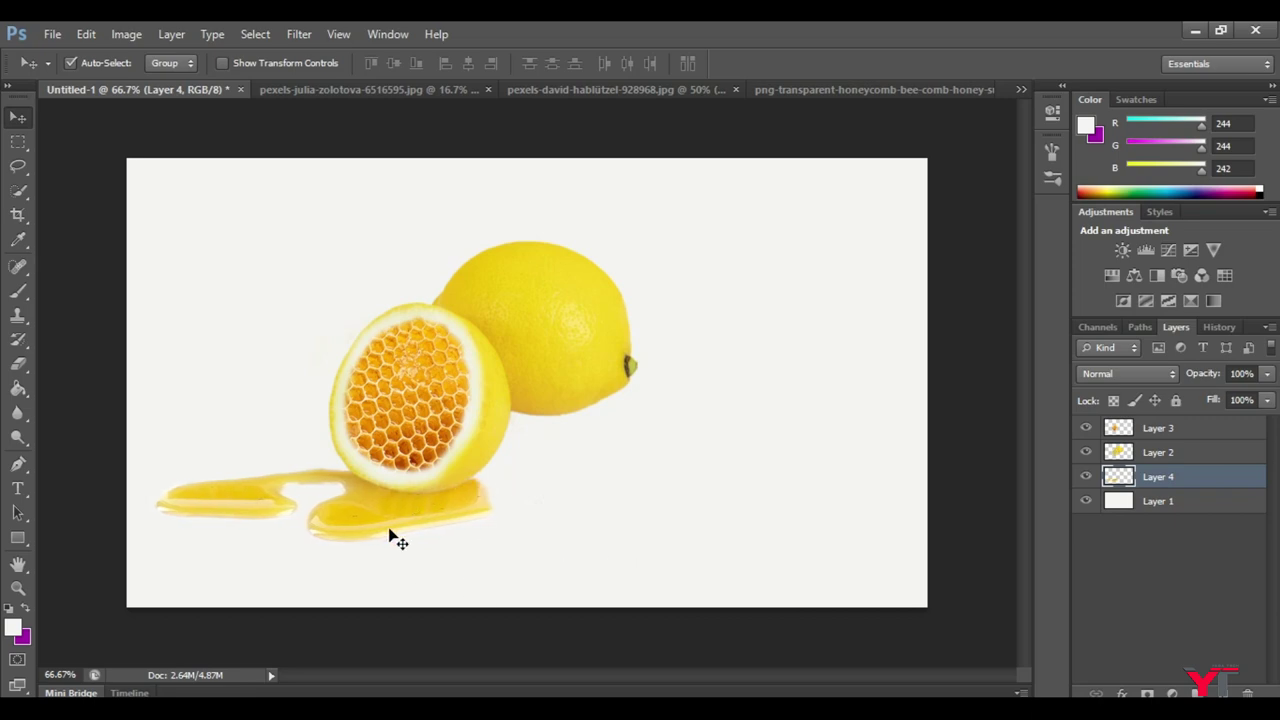
Inspect the puddle under the lemon up close, then bring up the wasp photo.
{"action": "key", "text": "ctrl+plus"}
{"action": "key", "text": "ctrl+plus"}
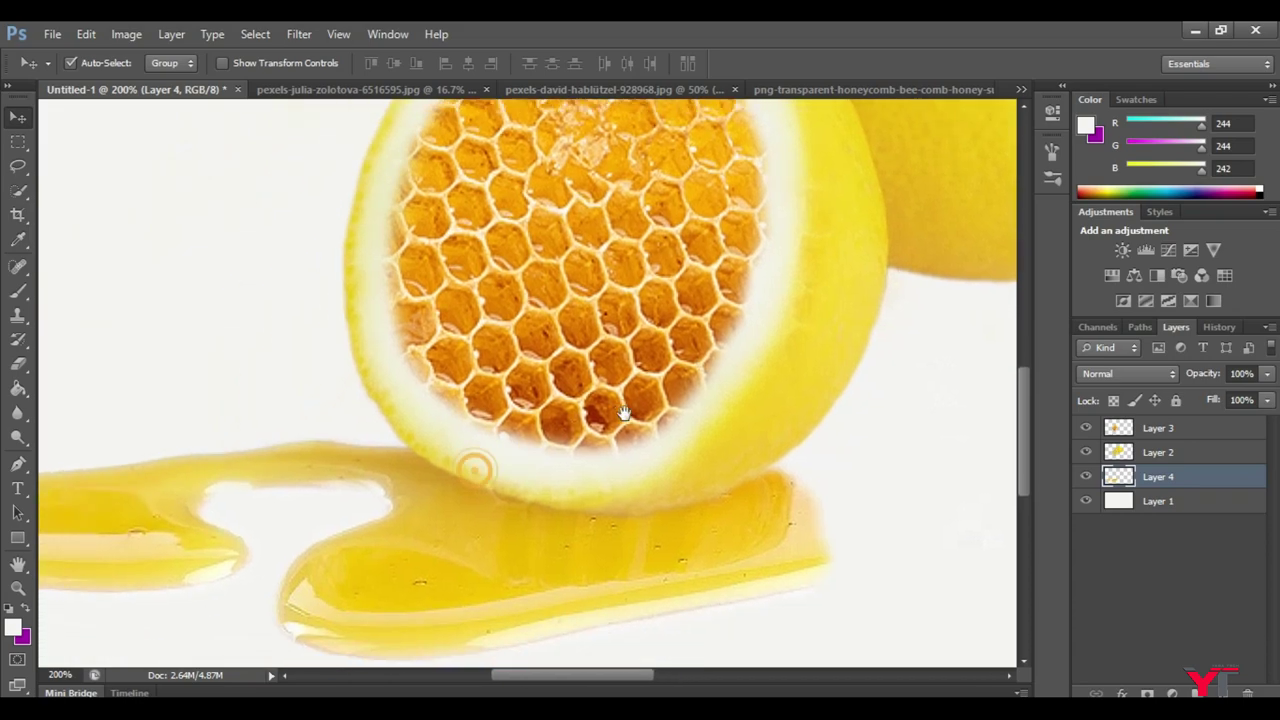
{"action": "left_click_drag", "start_coordinate": [477, 460], "coordinate": [680, 396]}
{"action": "left_click_drag", "start_coordinate": [737, 443], "coordinate": [632, 470]}
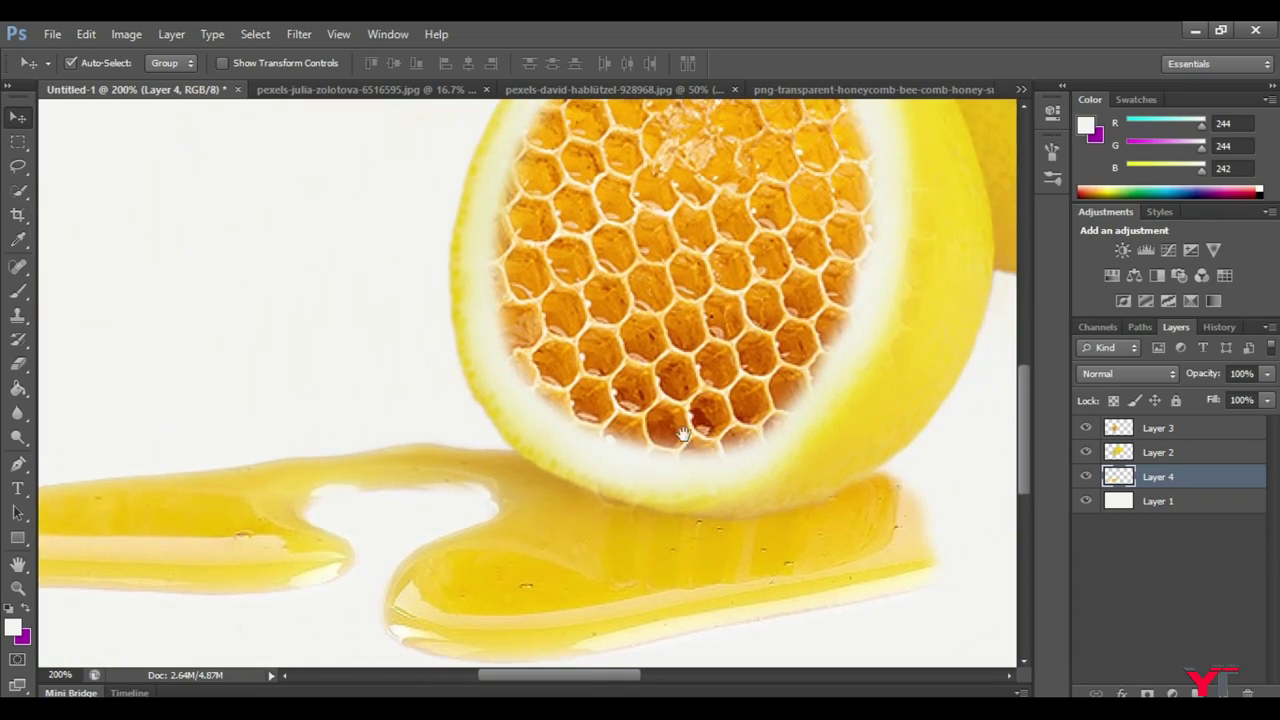
{"action": "key", "text": "ctrl+minus"}
{"action": "key", "text": "ctrl+minus"}
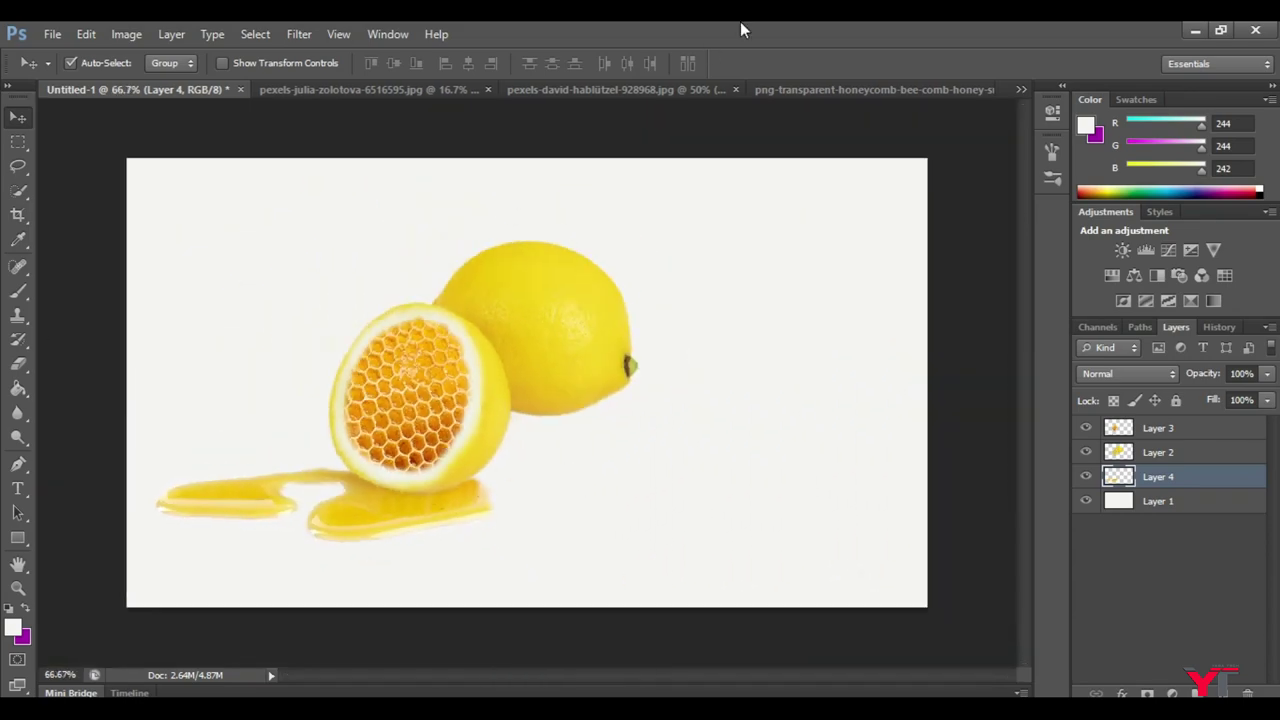
{"action": "left_click", "coordinate": [538, 90]}
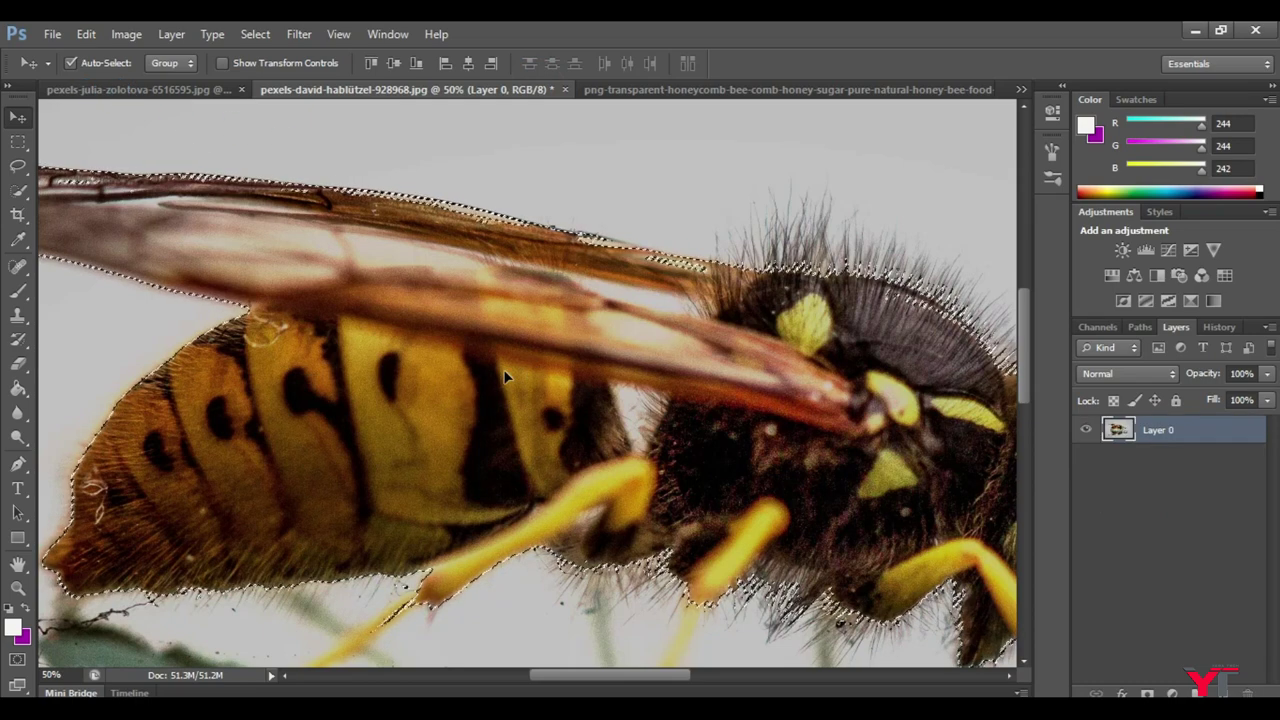
Drag the selected wasp from its photo into the lemon composition as Layer 5.
{"action": "left_click", "coordinate": [105, 90]}
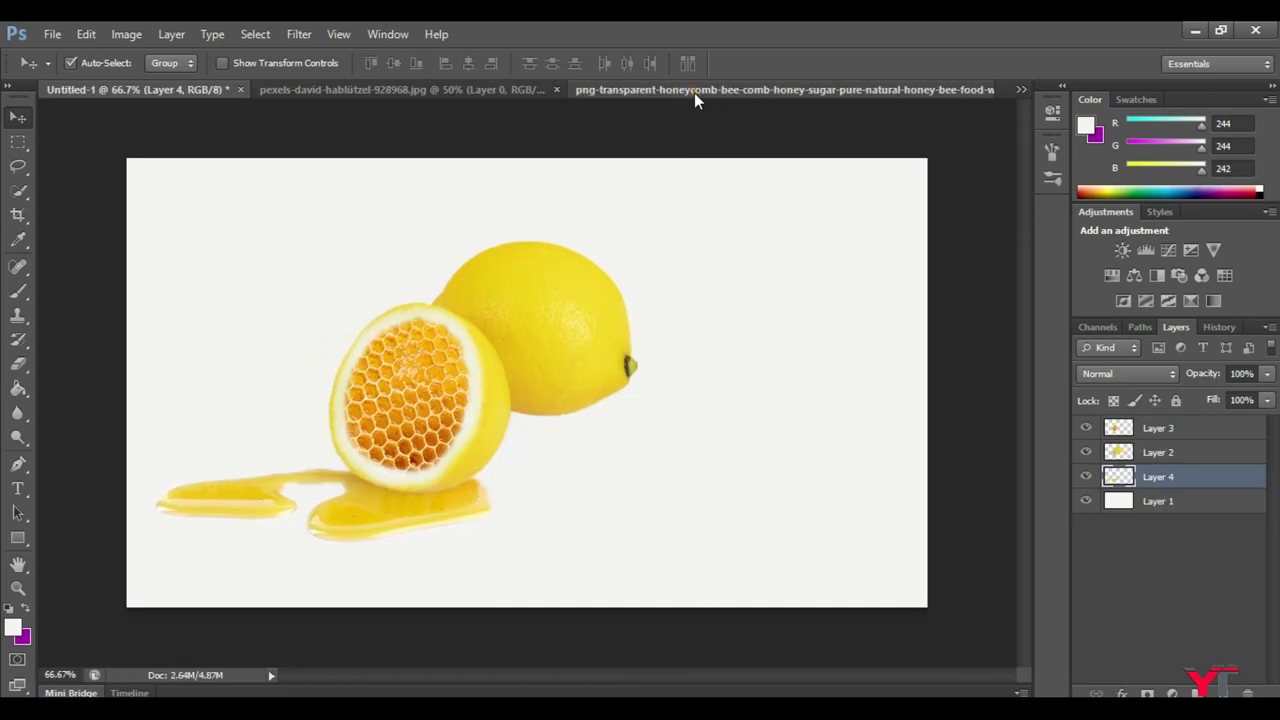
{"action": "left_click", "coordinate": [694, 90]}
{"action": "left_click", "coordinate": [336, 90]}
{"action": "left_click_drag", "start_coordinate": [430, 300], "coordinate": [698, 462]}
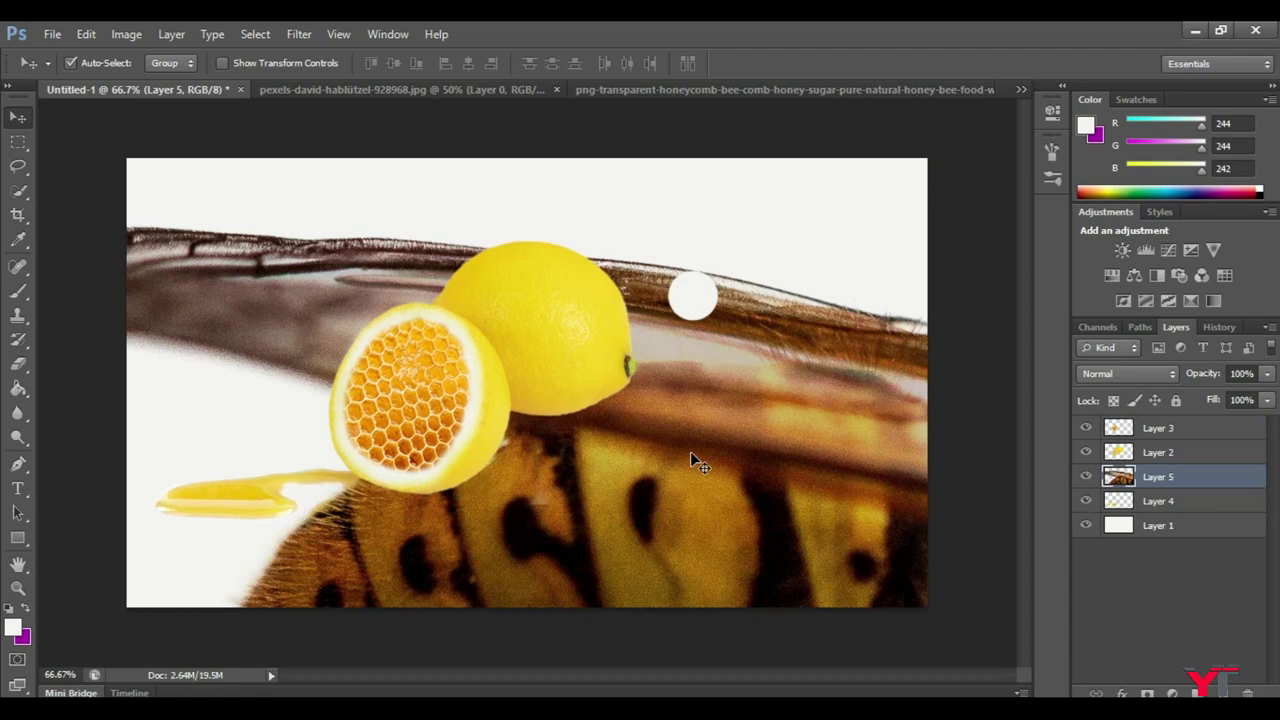
Shrink the wasp to about 24% and move it onto the honey puddle.
{"action": "key", "text": "ctrl+t"}
{"action": "key", "text": "ctrl+minus"}
{"action": "key", "text": "ctrl+minus"}
{"action": "key", "text": "ctrl+minus"}
{"action": "mouse_move", "coordinate": [305, 316]}
{"action": "left_mouse_down"}
{"action": "mouse_move", "coordinate": [628, 443]}
{"action": "mouse_move", "coordinate": [425, 405]}
{"action": "mouse_move", "coordinate": [460, 402]}
{"action": "left_mouse_up"}
{"action": "key", "text": "Return"}
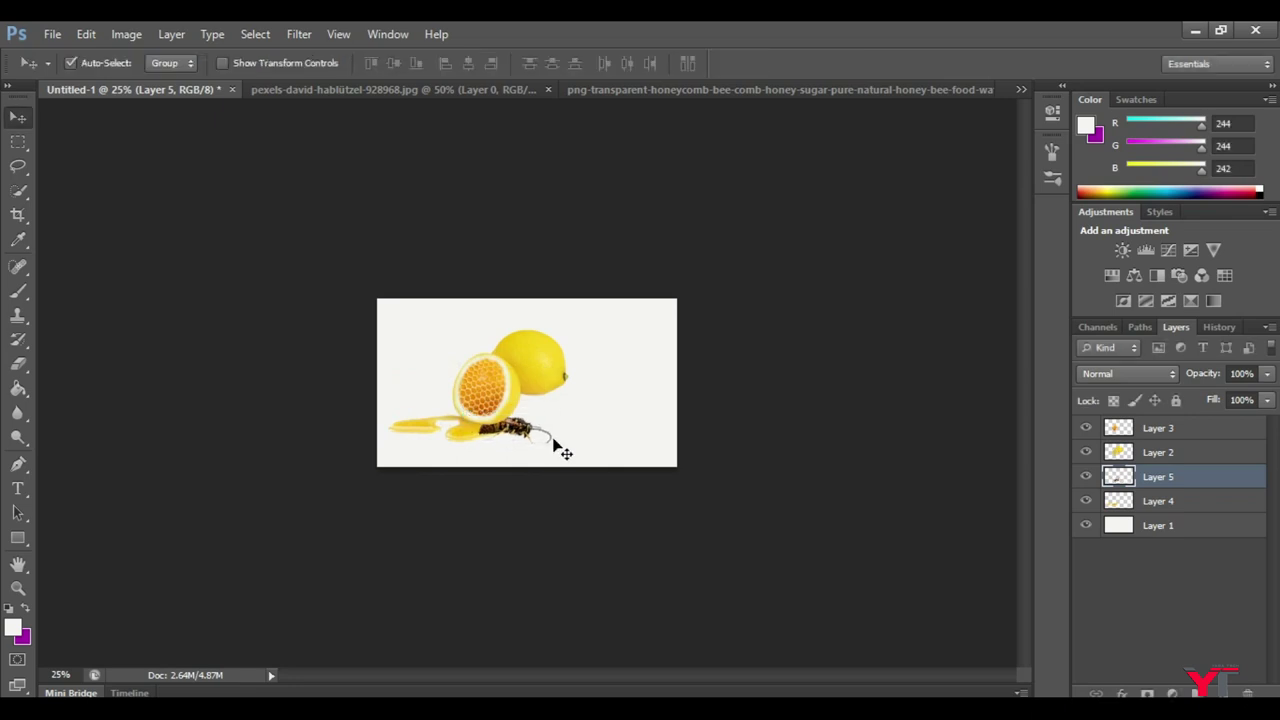
{"action": "key", "text": "ctrl+plus"}
{"action": "key", "text": "ctrl+plus"}
{"action": "key", "text": "ctrl+plus"}
{"action": "left_click_drag", "start_coordinate": [617, 463], "coordinate": [800, 385]}
{"action": "left_click_drag", "start_coordinate": [670, 518], "coordinate": [330, 398]}
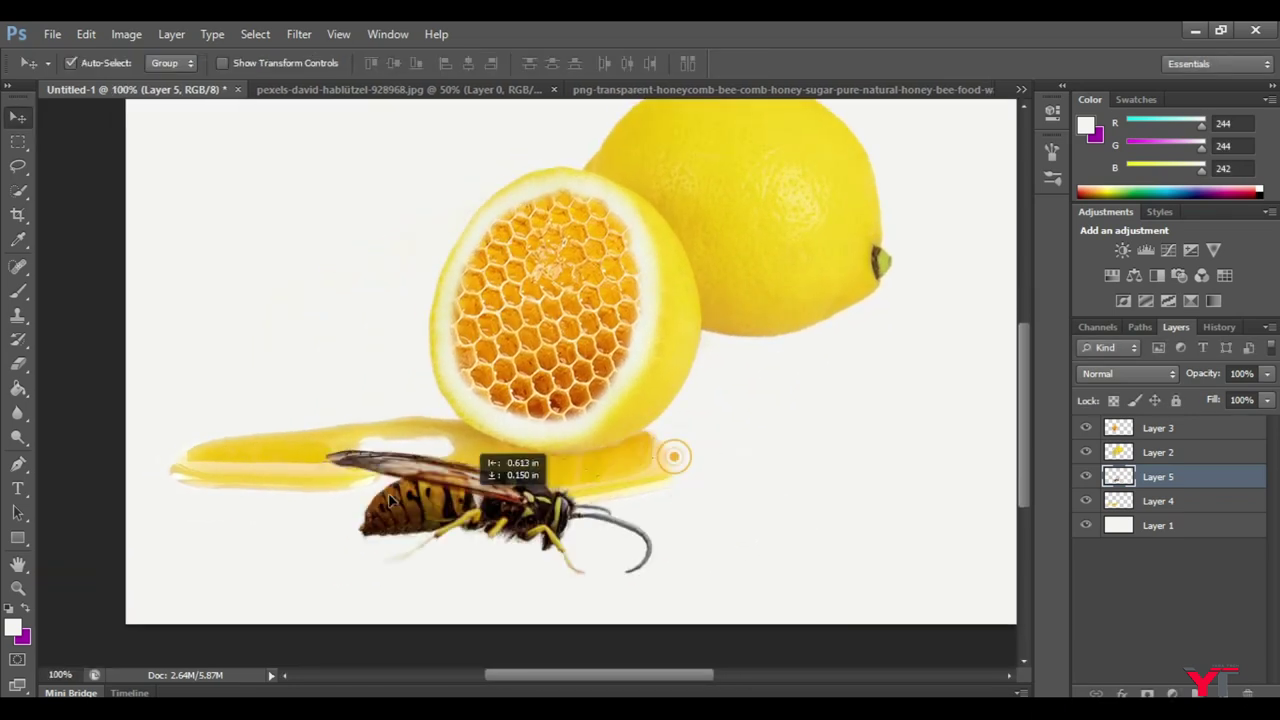
{"action": "key", "text": "ctrl+t"}
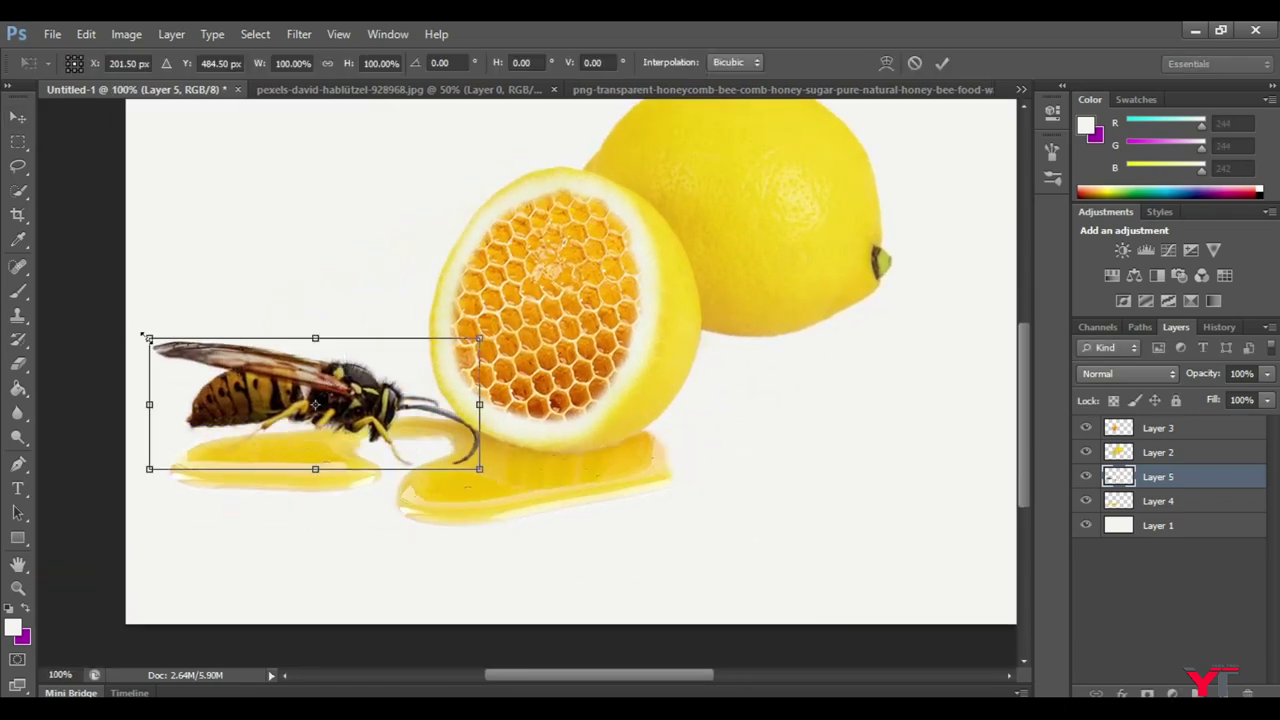
Scale the wasp to about 69% and move it onto the left honey pool.
{"action": "left_click_drag", "start_coordinate": [142, 335], "coordinate": [200, 357]}
{"action": "left_click_drag", "start_coordinate": [262, 410], "coordinate": [218, 417]}
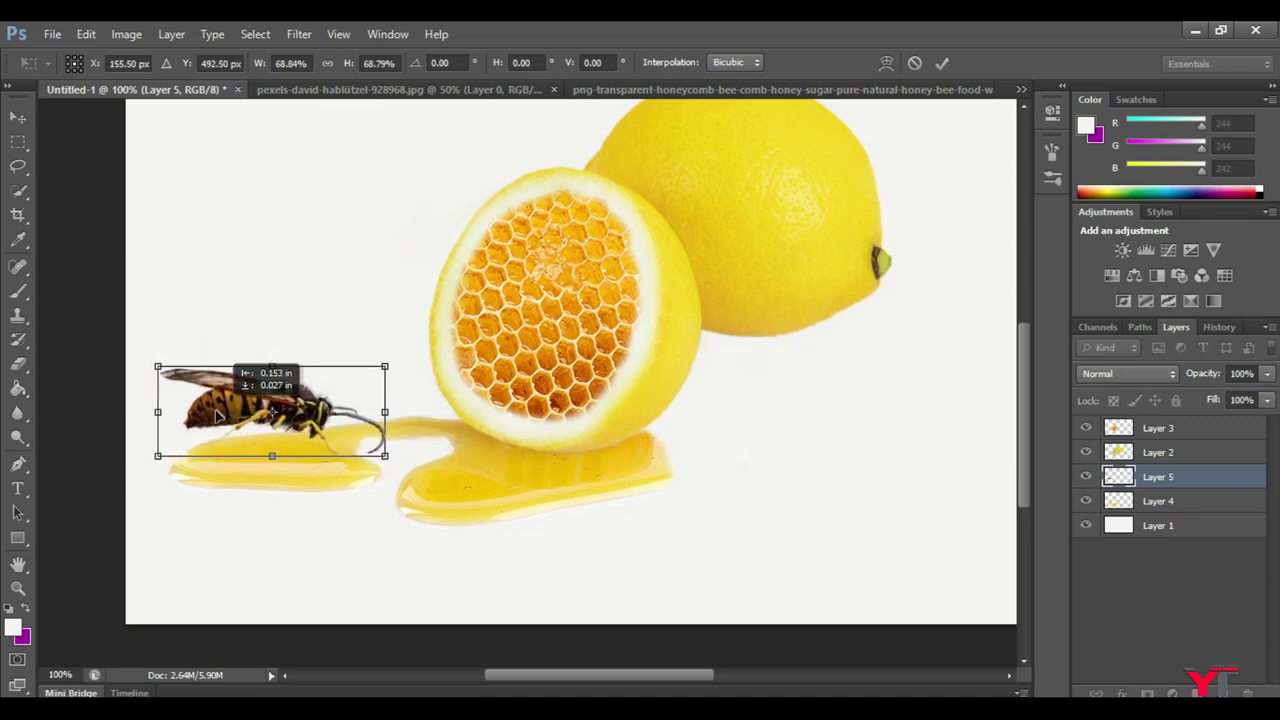
{"action": "key", "text": "Return"}
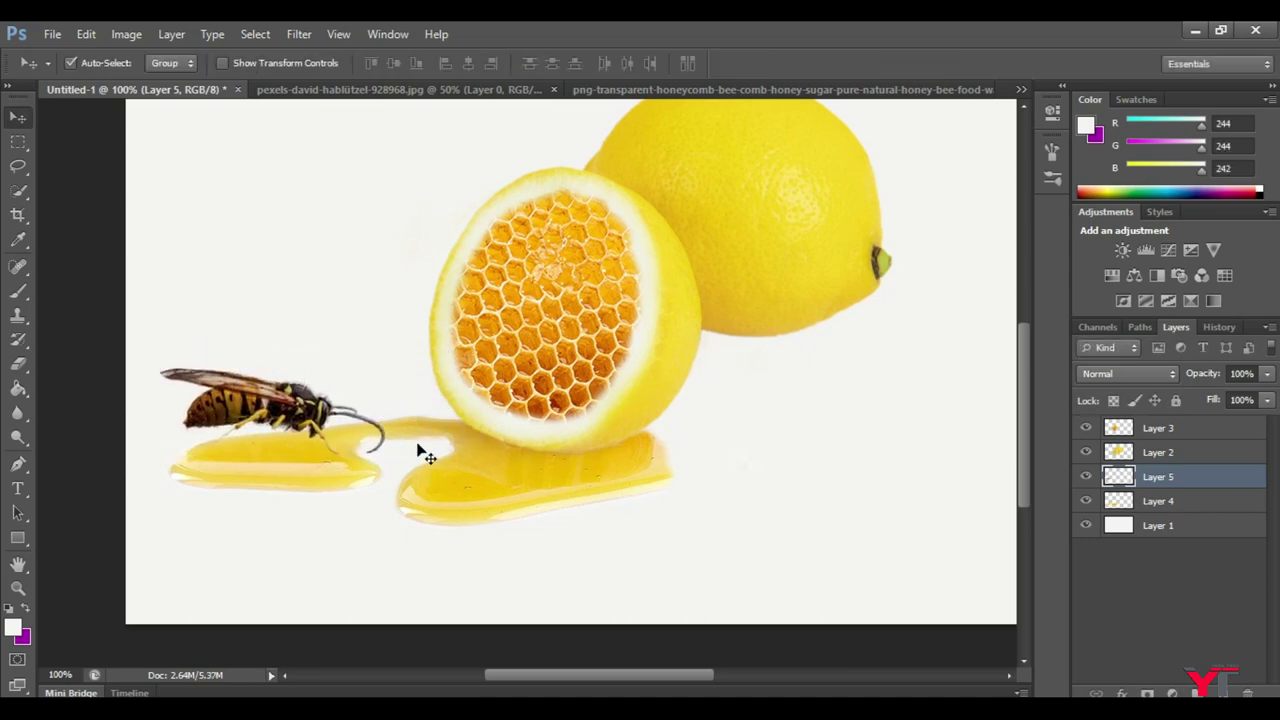
{"action": "key", "text": "Left"}
{"action": "key", "text": "Left"}
{"action": "key", "text": "Left"}
Rotate the wasp slightly clockwise, then duplicate it downward as Layer 5 copy.
{"action": "key", "text": "ctrl+t"}
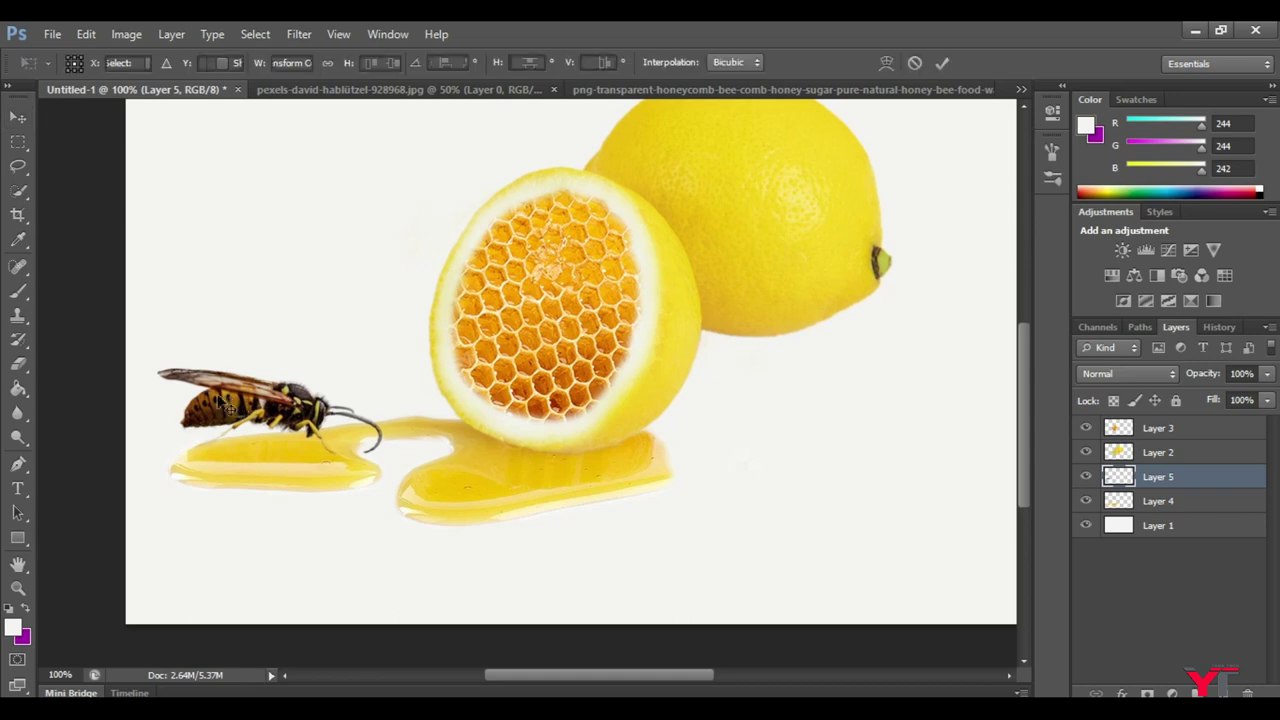
{"action": "left_click_drag", "start_coordinate": [155, 367], "coordinate": [170, 339]}
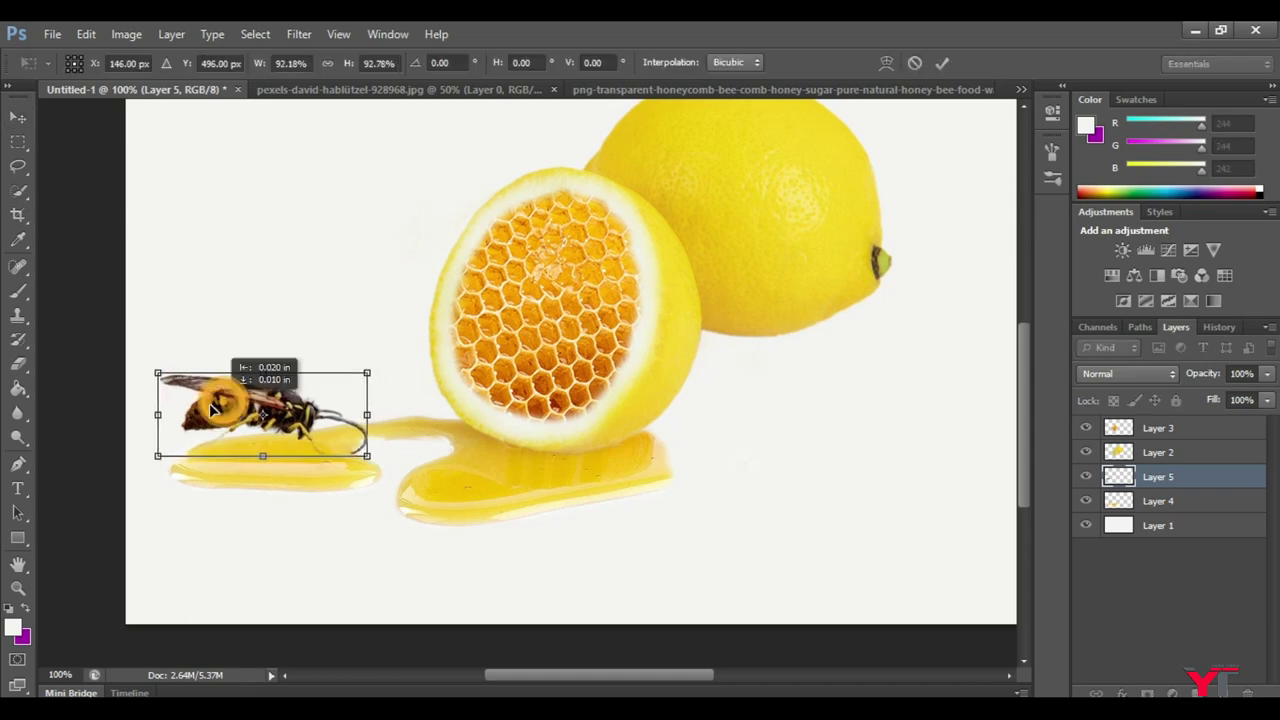
{"action": "key", "text": "Return"}
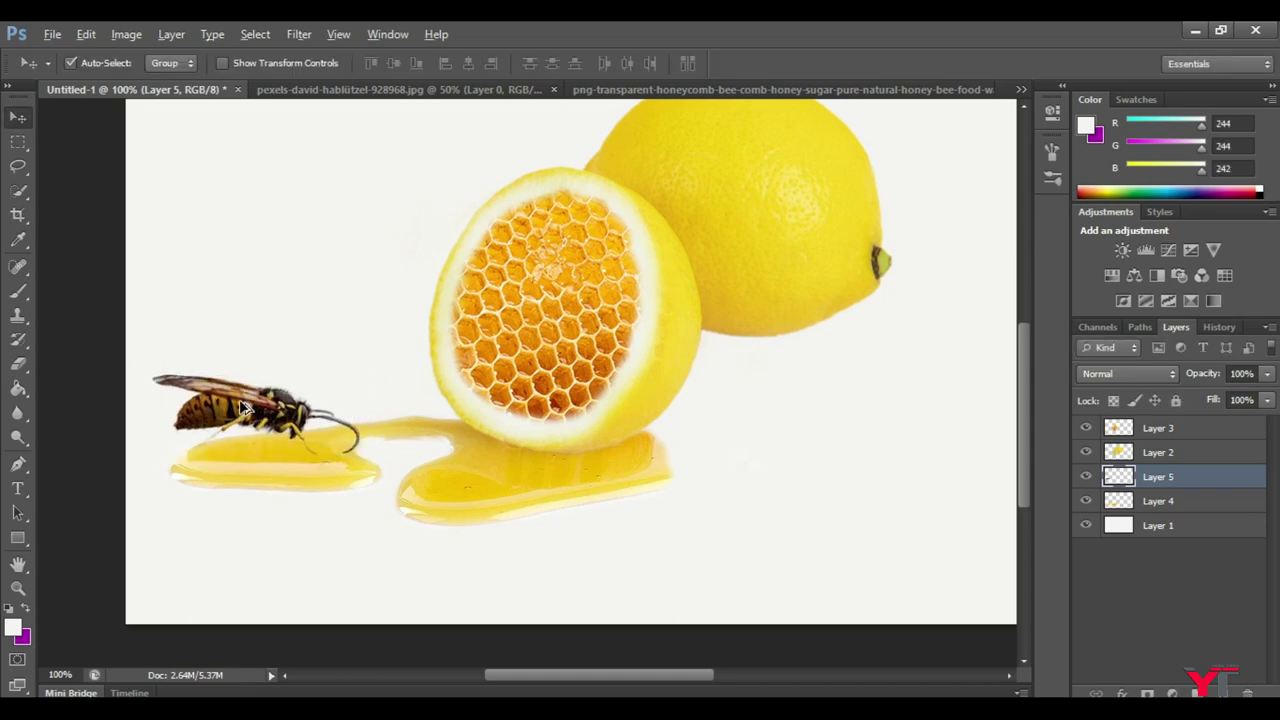
{"action": "left_click_drag", "start_coordinate": [240, 408], "coordinate": [250, 446], "text": "alt"}
{"action": "key", "text": "ctrl+t"}
Flip the wasp copy vertically and position it as a reflection below the wasp.
{"action": "right_click", "coordinate": [252, 448]}
{"action": "left_click", "coordinate": [290, 436]}
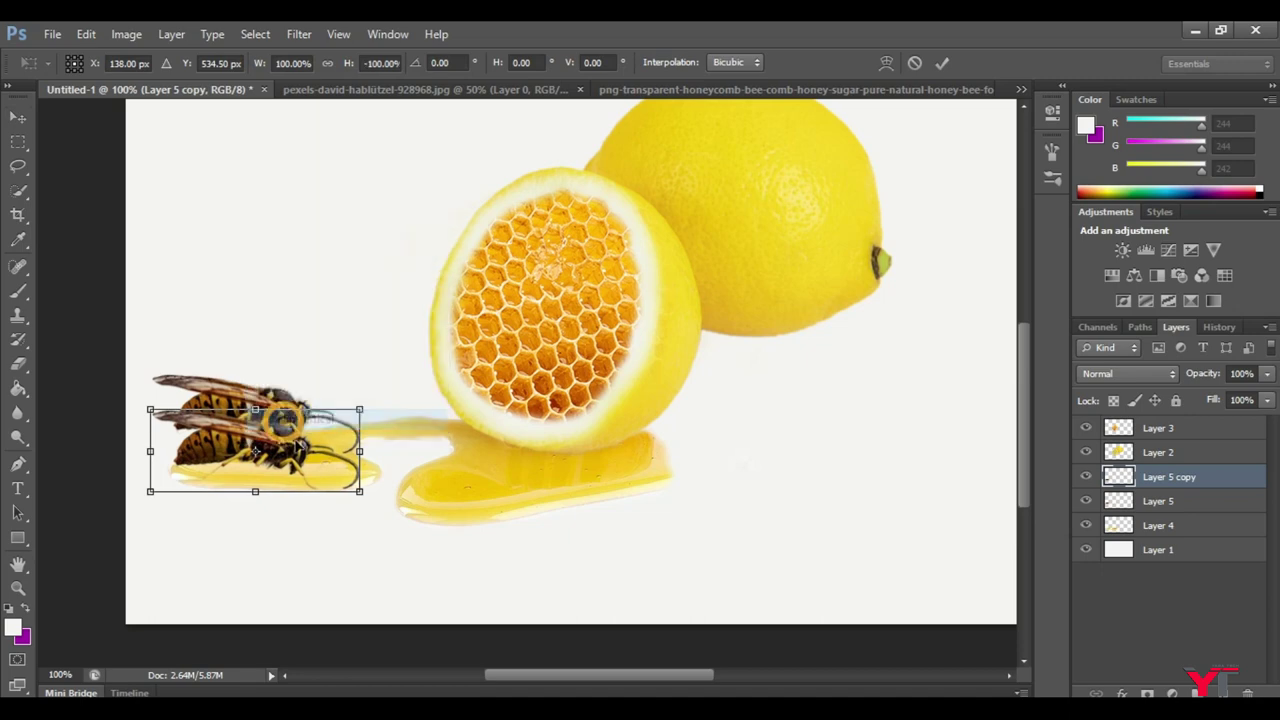
{"action": "key", "text": "Return"}
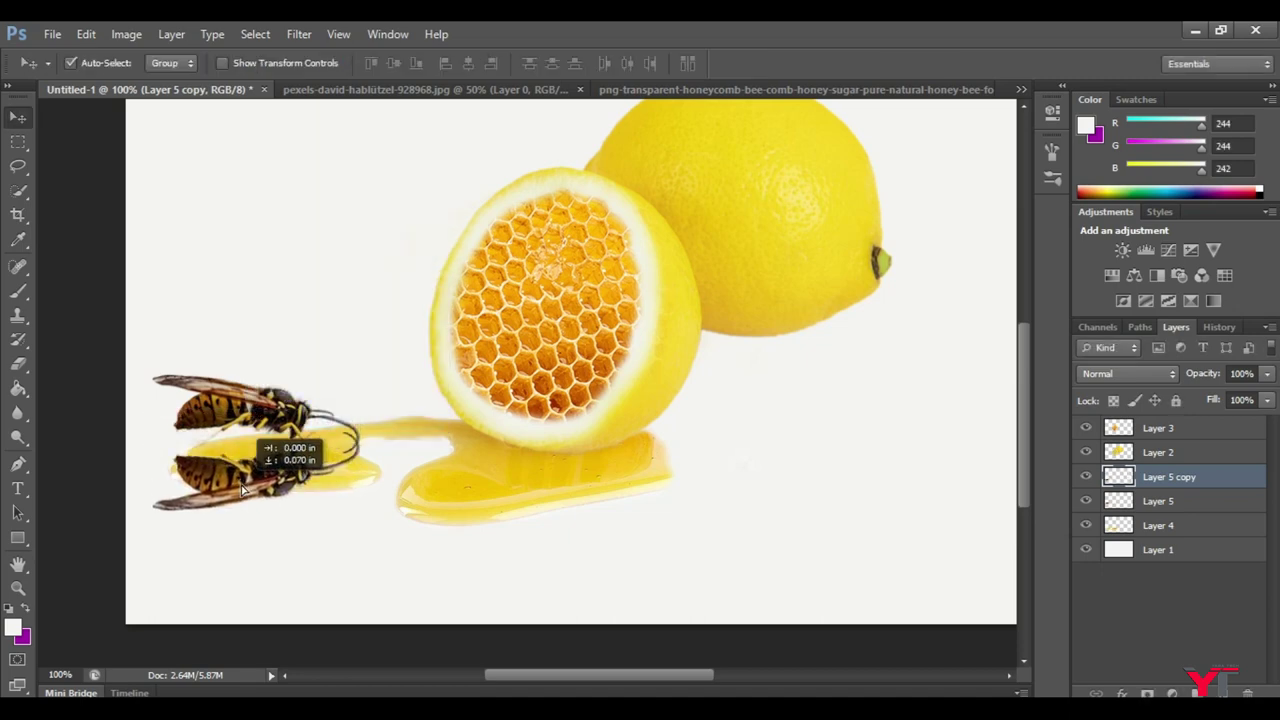
{"action": "left_click_drag", "start_coordinate": [241, 484], "coordinate": [239, 487]}
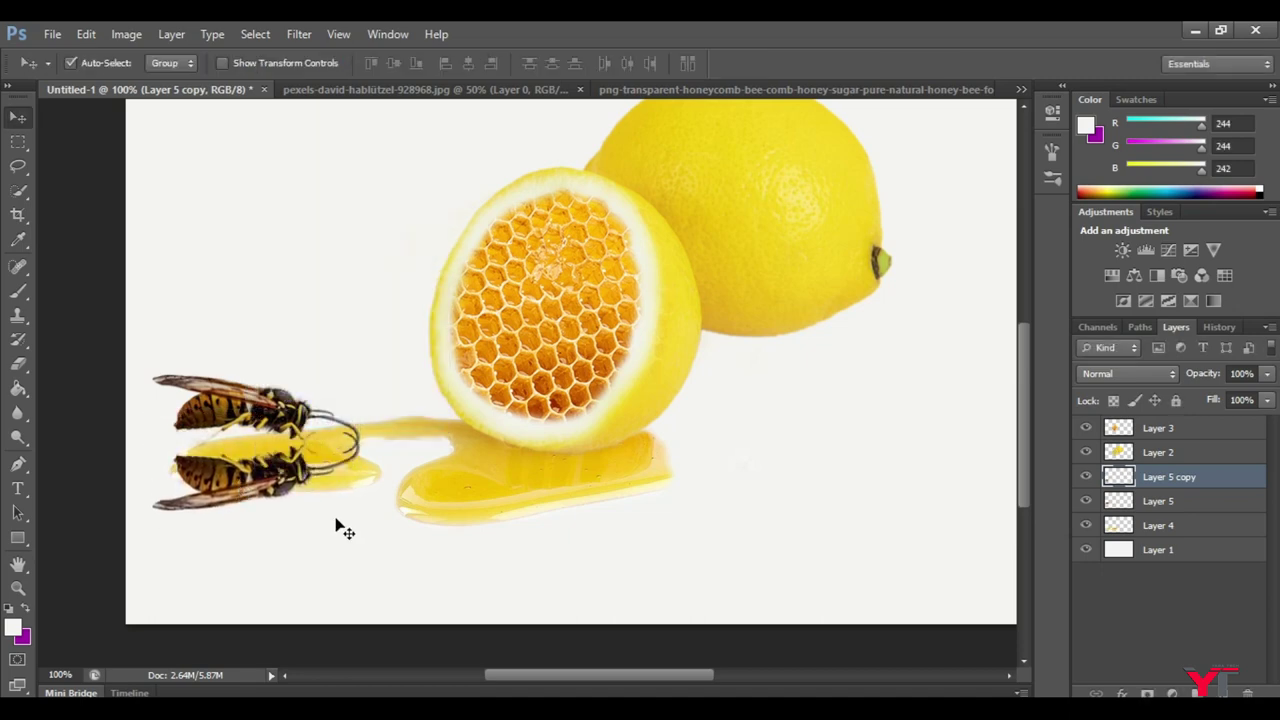
{"action": "key", "text": "Down"}
{"action": "key", "text": "Down"}
{"action": "key", "text": "Down"}
{"action": "key", "text": "Down"}
{"action": "key", "text": "Down"}
{"action": "key", "text": "Down"}
{"action": "key", "text": "Down"}
{"action": "key", "text": "Down"}
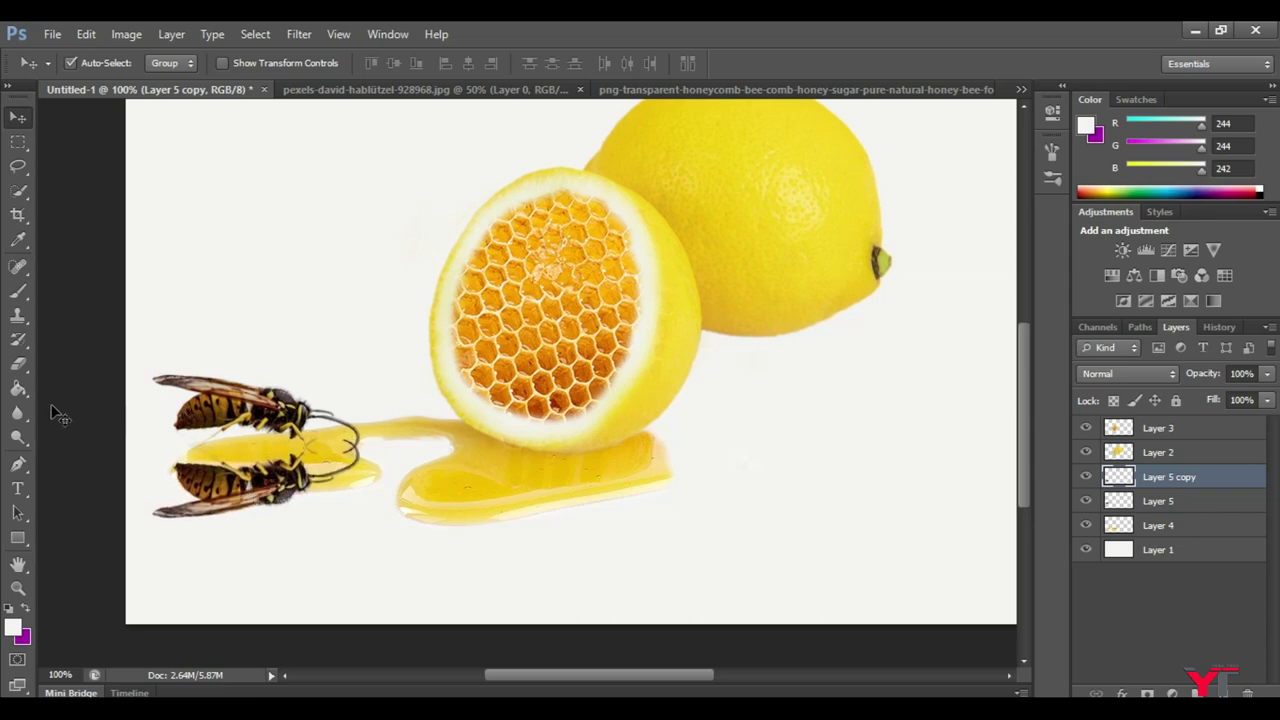
Test a Foreground to Transparent gradient fade on the reflection, then undo it.
{"action": "left_click_drag", "start_coordinate": [18, 388], "coordinate": [82, 381]}
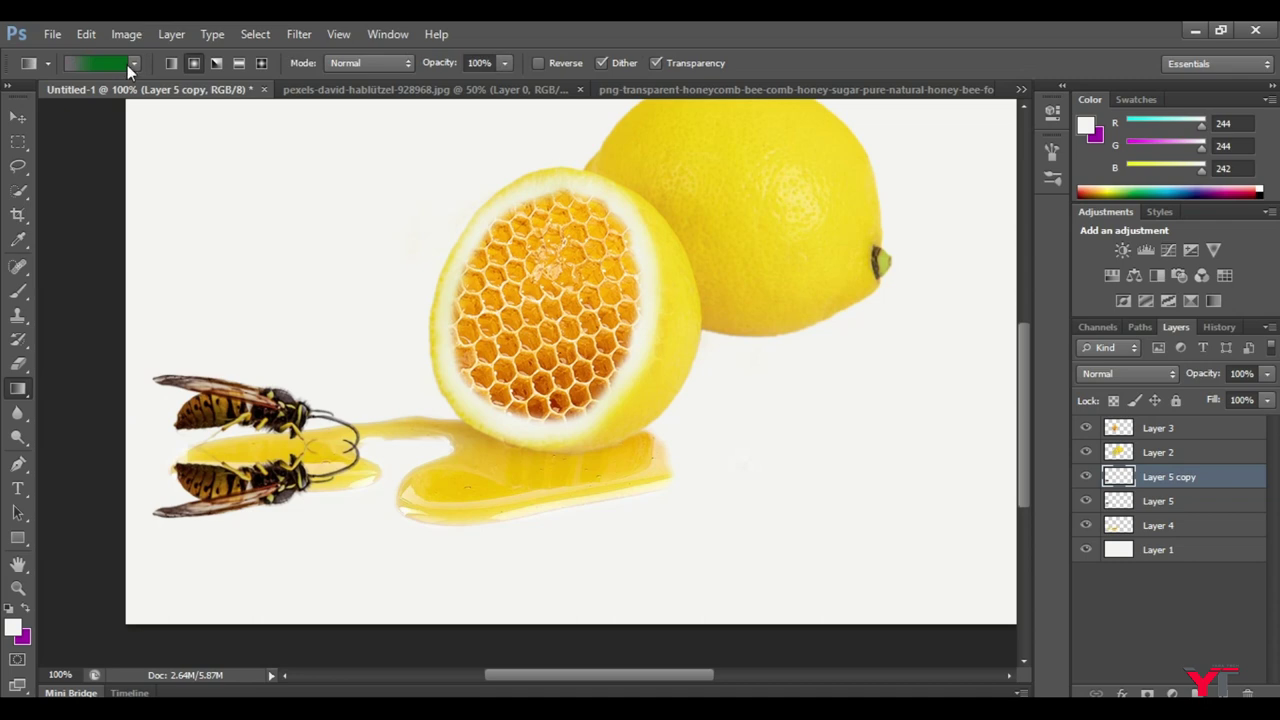
{"action": "left_click", "coordinate": [112, 66]}
{"action": "left_click", "coordinate": [499, 162]}
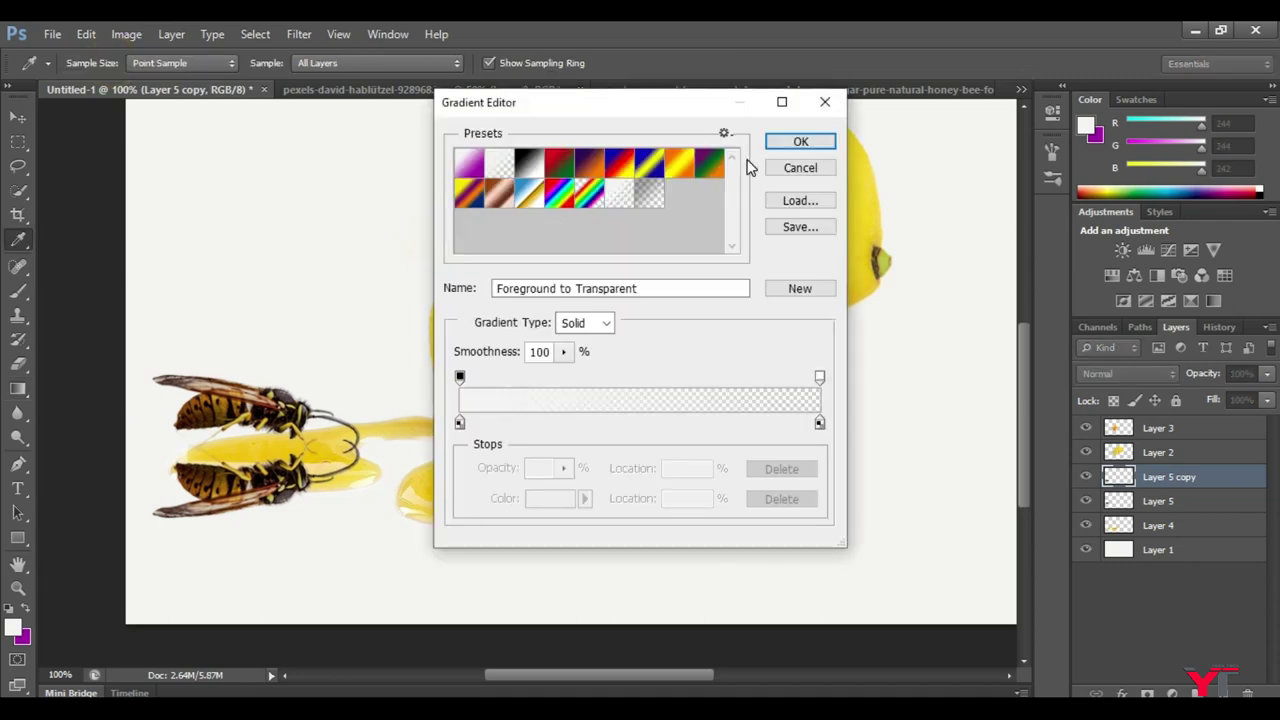
{"action": "key", "text": "Return"}
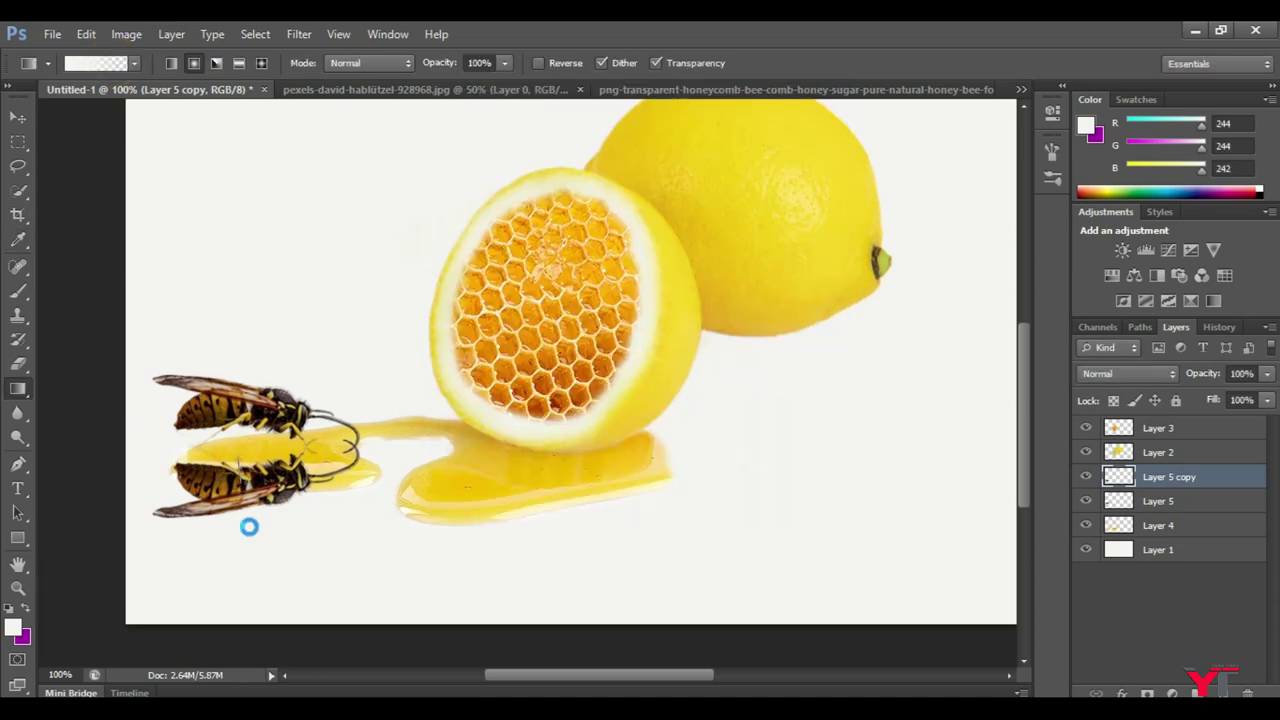
{"action": "left_click_drag", "start_coordinate": [155, 476], "coordinate": [300, 476]}
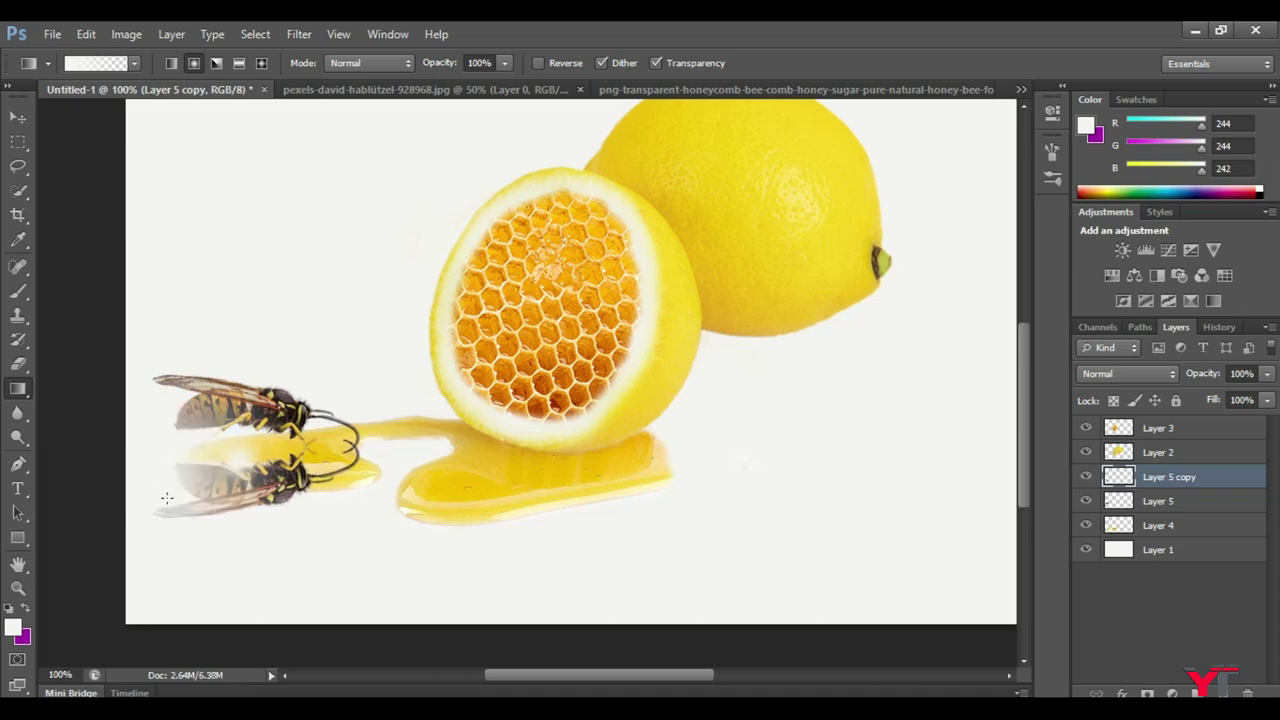
{"action": "left_click_drag", "start_coordinate": [166, 497], "coordinate": [265, 497]}
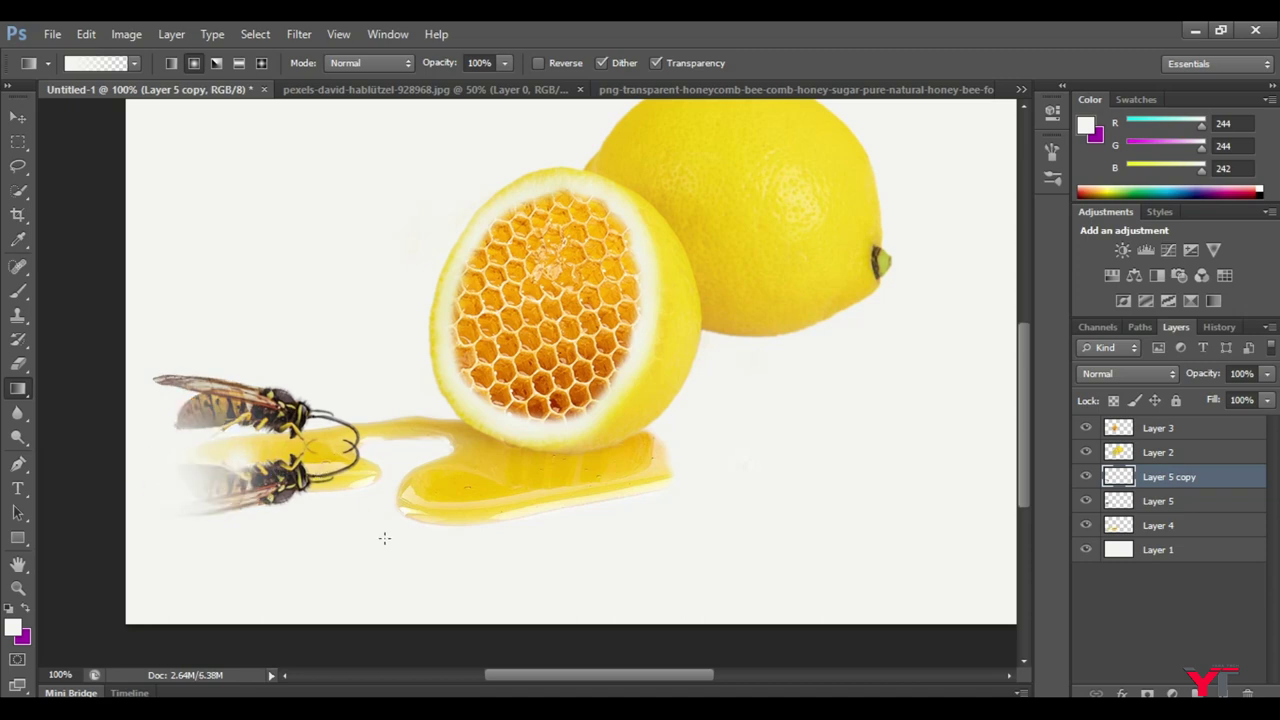
{"action": "key", "text": "ctrl+z"}
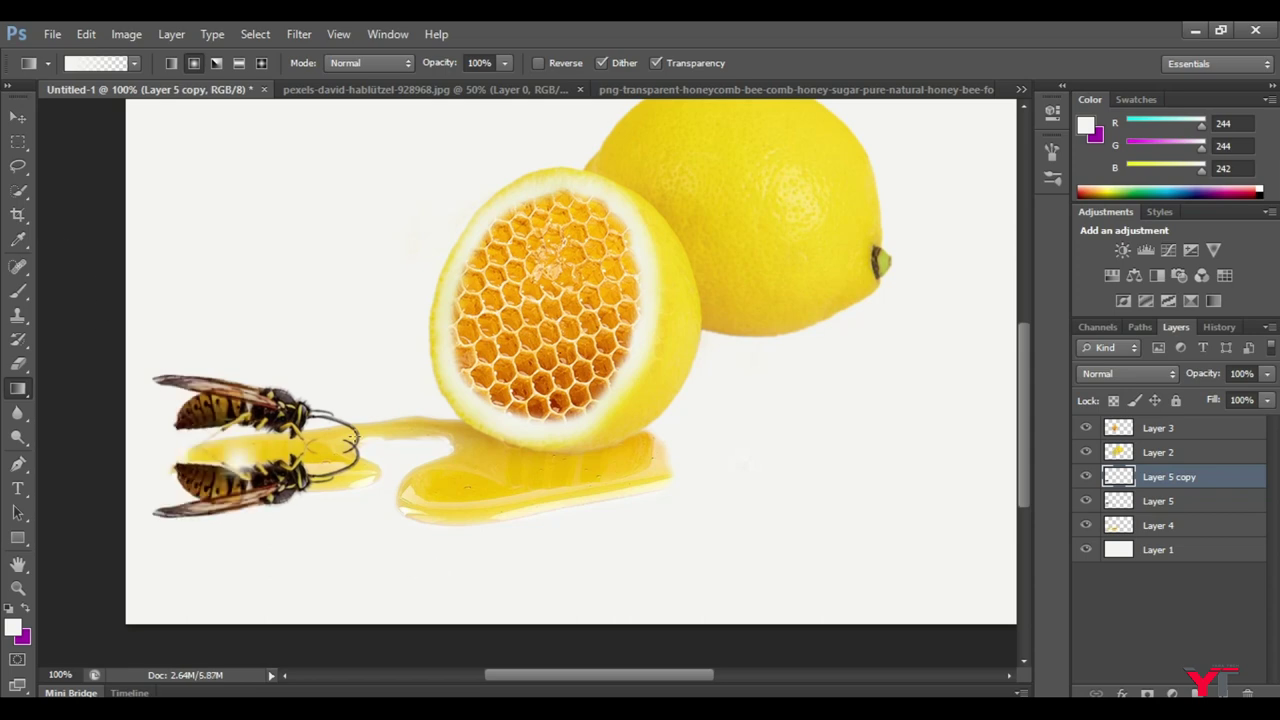
Lower the reflection layer's opacity to 31% and zoom in on the wasp.
{"action": "left_click", "coordinate": [1266, 374]}
{"action": "left_click_drag", "start_coordinate": [1268, 397], "coordinate": [1204, 399]}
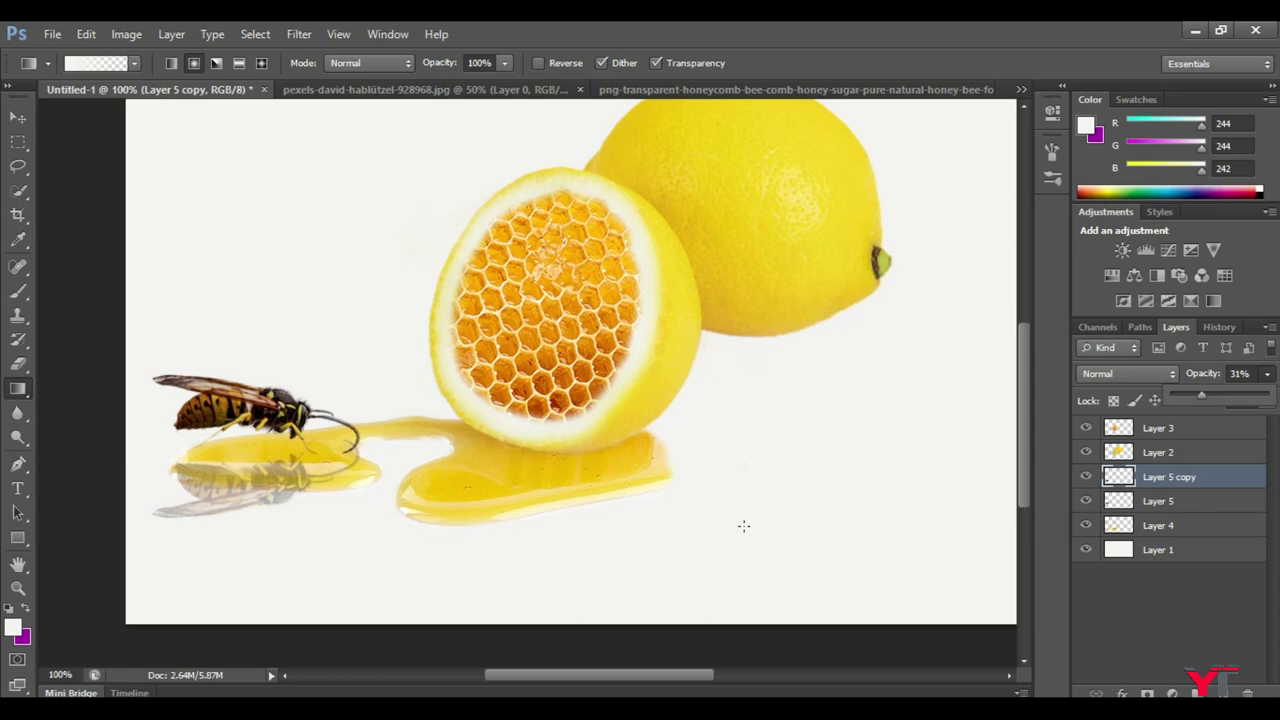
{"action": "key", "text": "ctrl+plus"}
{"action": "left_click_drag", "start_coordinate": [557, 491], "coordinate": [749, 443]}
{"action": "key", "text": "e"}
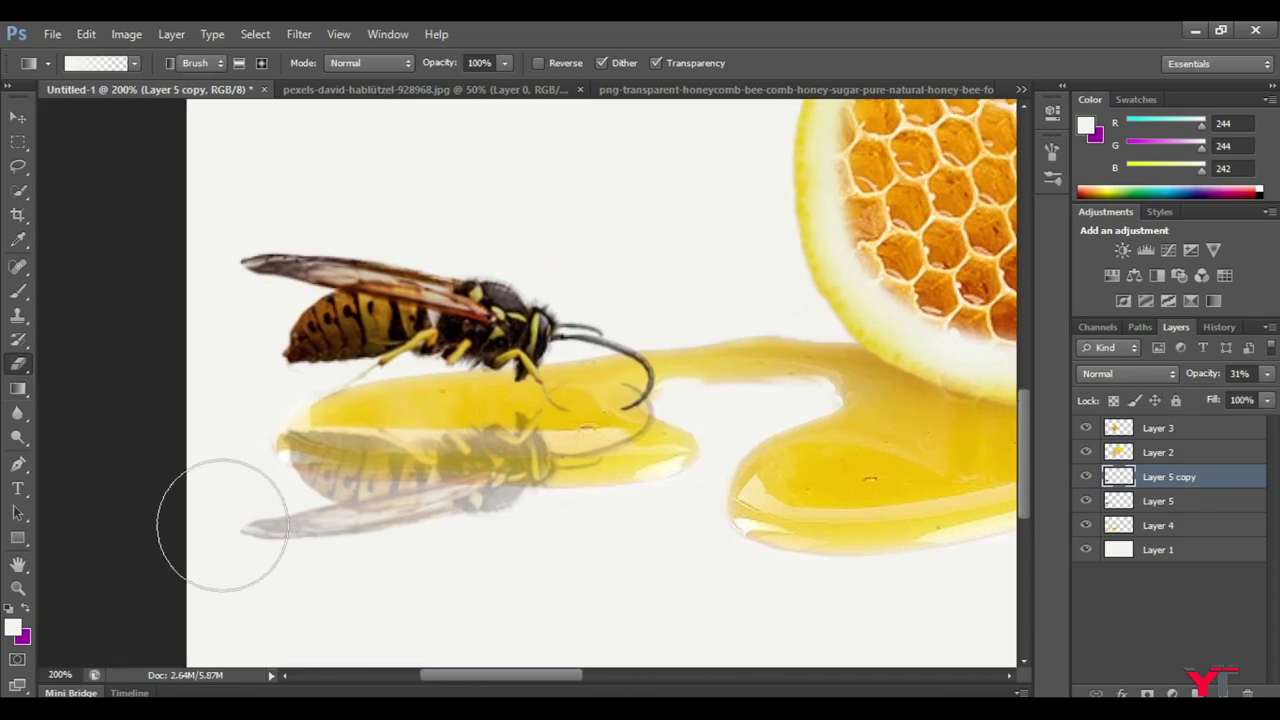
Erase the reflection's left tail with a soft round eraser enlarged to 200 px.
{"action": "right_click", "coordinate": [222, 425]}
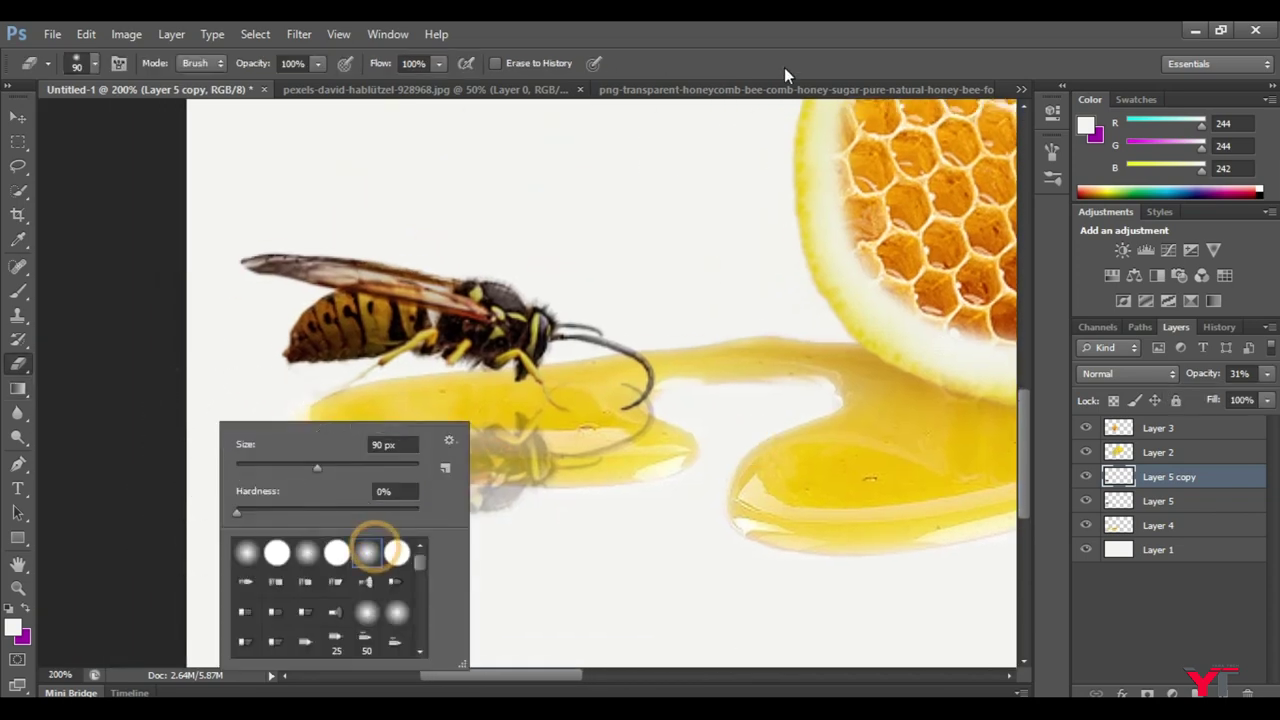
{"action": "left_click", "coordinate": [785, 75]}
{"action": "left_click_drag", "start_coordinate": [250, 420], "coordinate": [200, 485]}
{"action": "key", "text": "bracketright"}
{"action": "key", "text": "bracketright"}
{"action": "key", "text": "bracketright"}
{"action": "key", "text": "bracketright"}
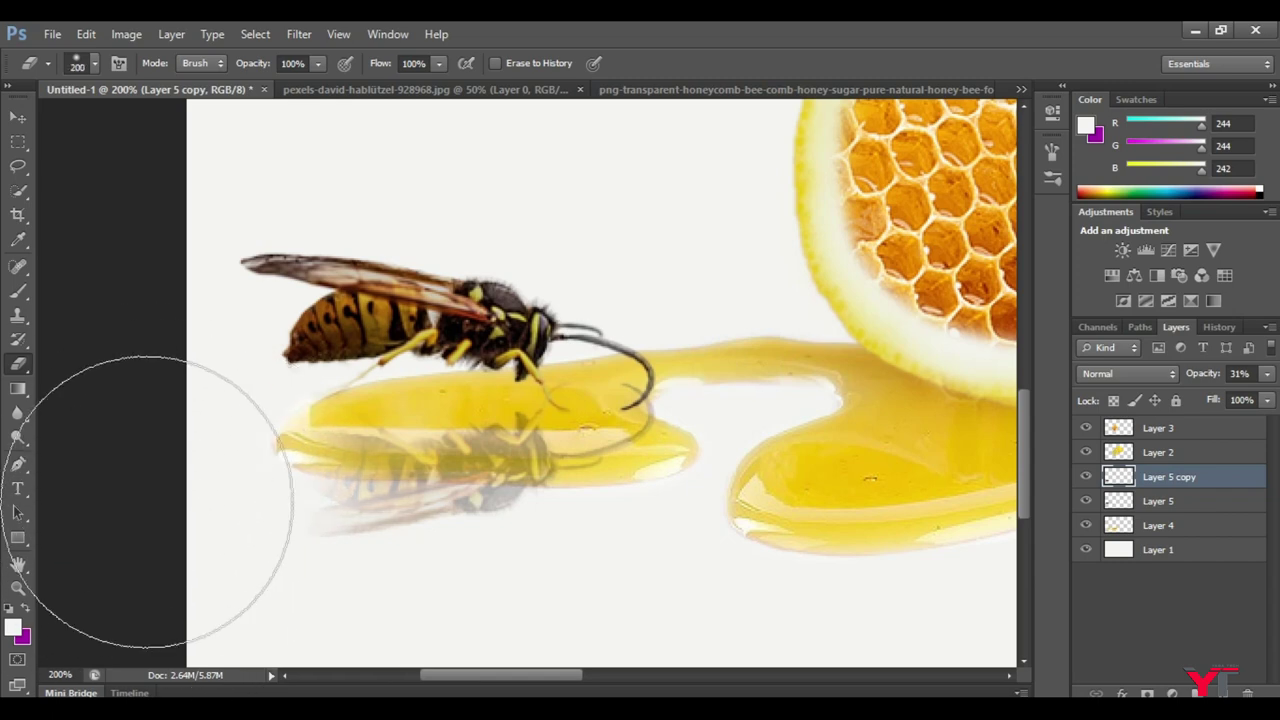
{"action": "left_click_drag", "start_coordinate": [170, 560], "coordinate": [186, 514]}
{"action": "left_click", "coordinate": [197, 543]}
{"action": "left_click", "coordinate": [397, 656]}
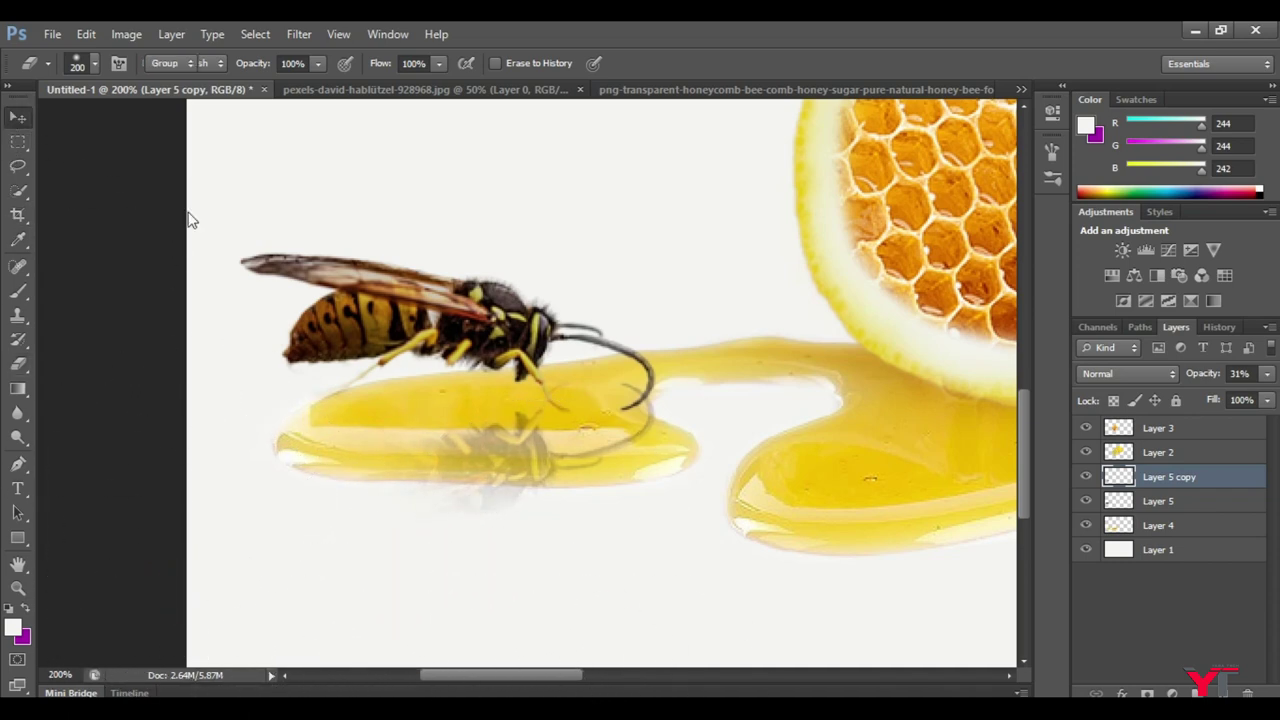
Nudge the wasp reflection up into the honey puddle and zoom out to the full composition.
{"action": "key", "text": "v"}
{"action": "key", "text": "Up"}
{"action": "key", "text": "Up"}
{"action": "key", "text": "Up"}
{"action": "key", "text": "Up"}
{"action": "key", "text": "Up"}
{"action": "key", "text": "Up"}
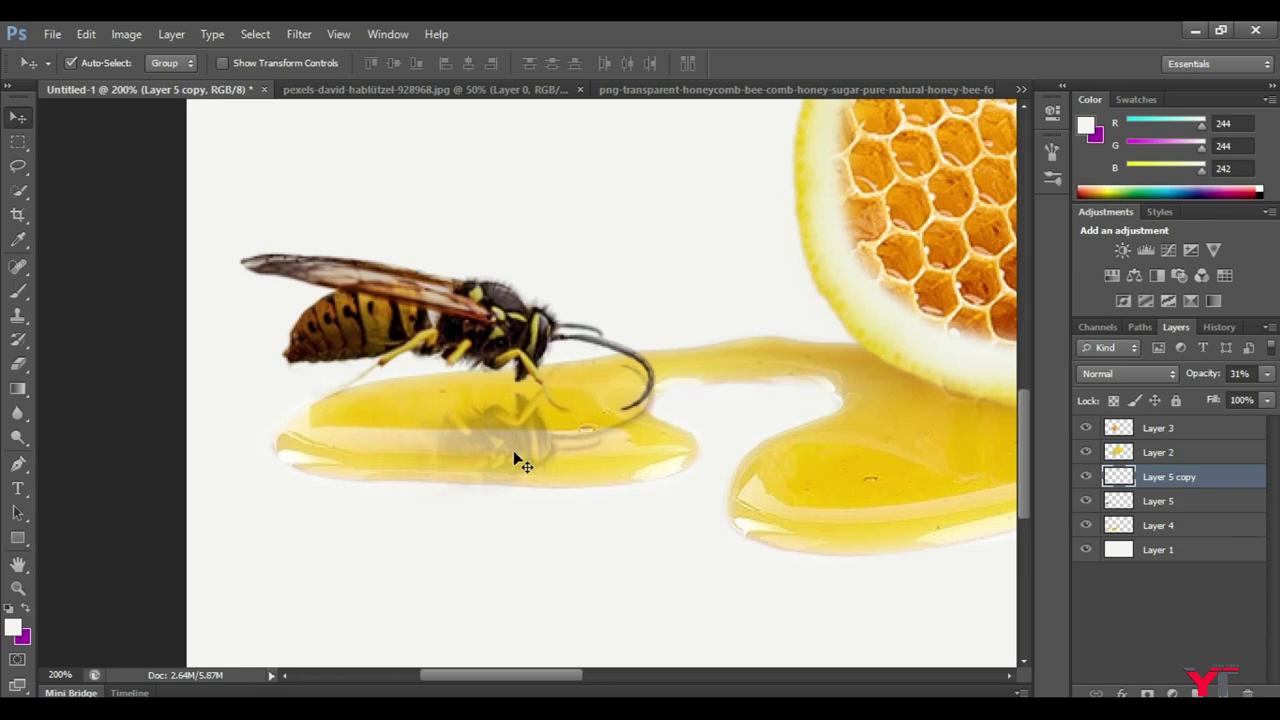
{"action": "key", "text": "ctrl+minus"}
{"action": "key", "text": "ctrl+minus"}
{"action": "key", "text": "ctrl+minus"}
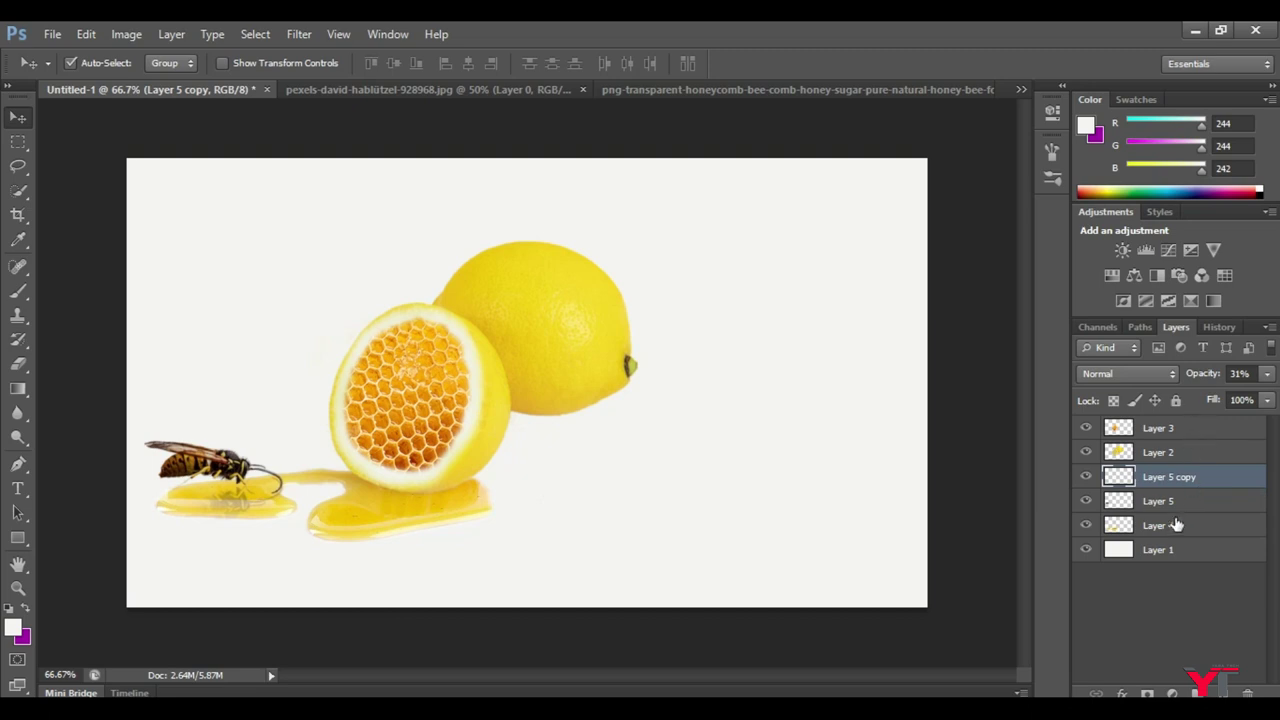
{"action": "left_click", "coordinate": [560, 343]}
On a new layer above Layer 5 copy, paint a 400 px soft black blob right of the lemon.
{"action": "left_click", "coordinate": [1150, 483]}
{"action": "key", "text": "ctrl+shift+alt+n"}
{"action": "key", "text": "b"}
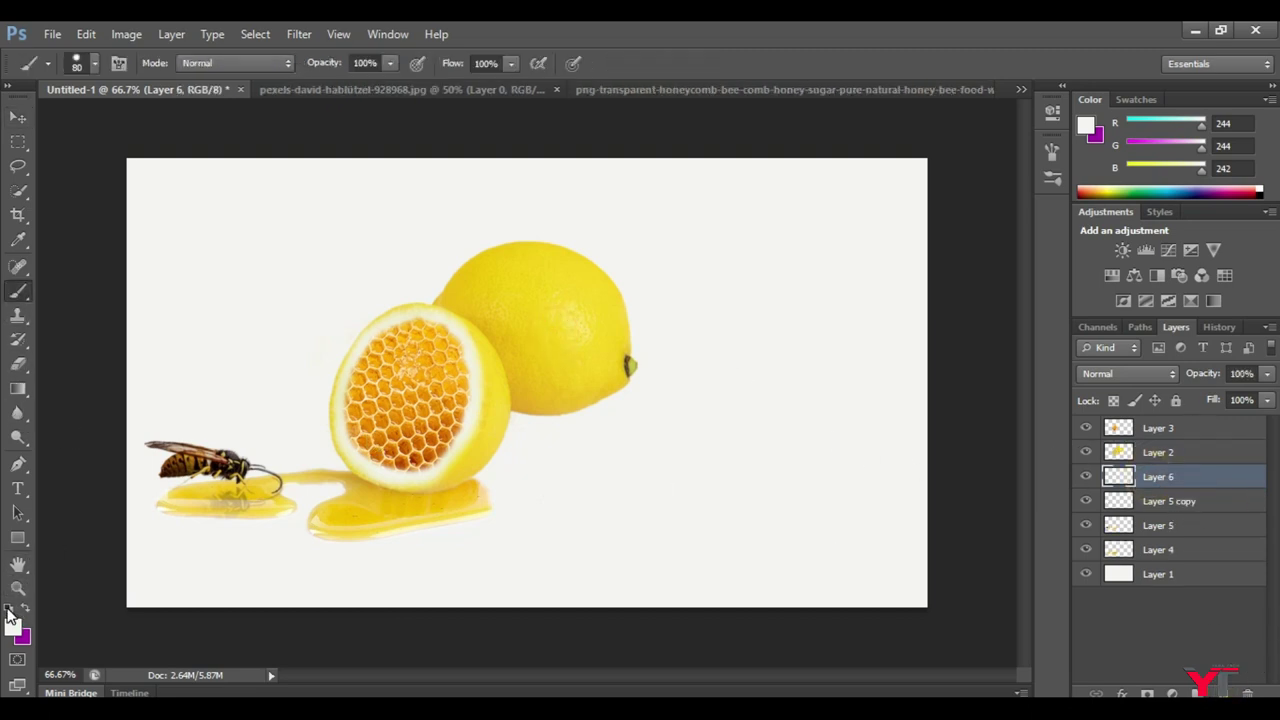
{"action": "left_click", "coordinate": [8, 609]}
{"action": "key", "text": "bracketright"}
{"action": "key", "text": "bracketright"}
{"action": "key", "text": "bracketright"}
{"action": "key", "text": "bracketright"}
{"action": "key", "text": "bracketright"}
{"action": "key", "text": "bracketright"}
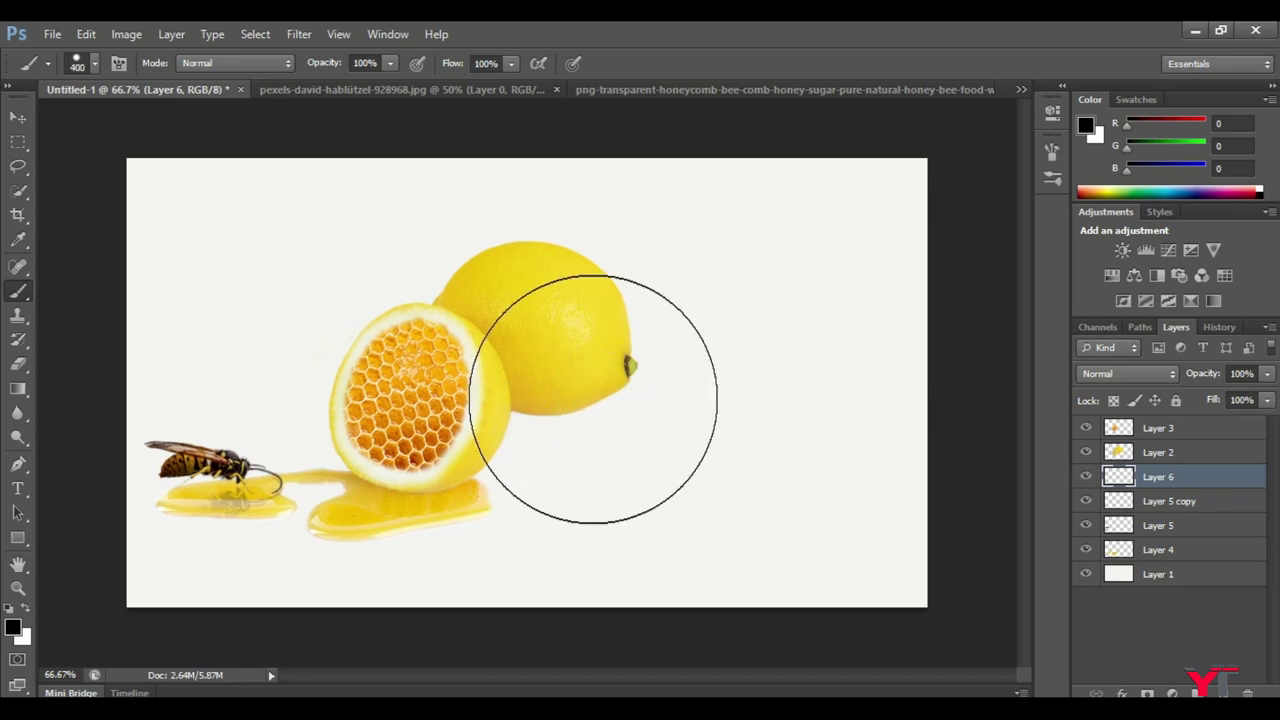
{"action": "left_click", "coordinate": [600, 387]}
{"action": "key", "text": "ctrl+z"}
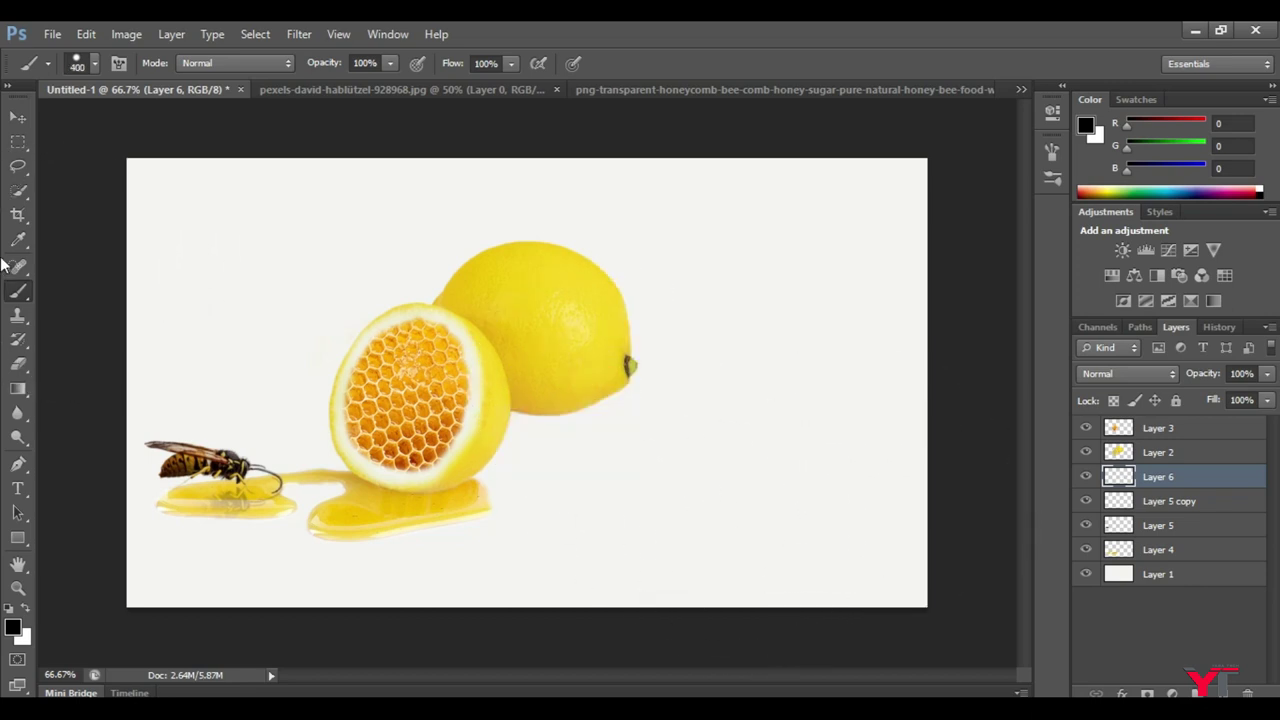
{"action": "right_click", "coordinate": [529, 336]}
{"action": "key", "text": "Escape"}
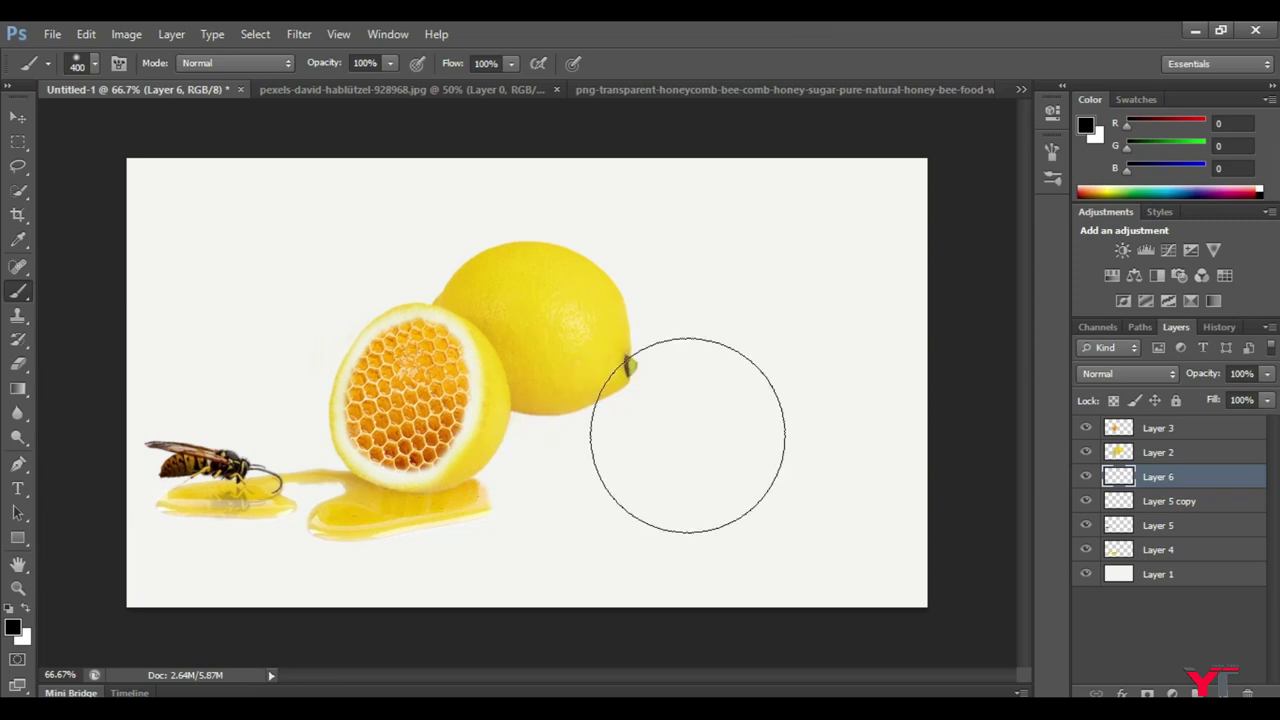
{"action": "left_click", "coordinate": [753, 385]}
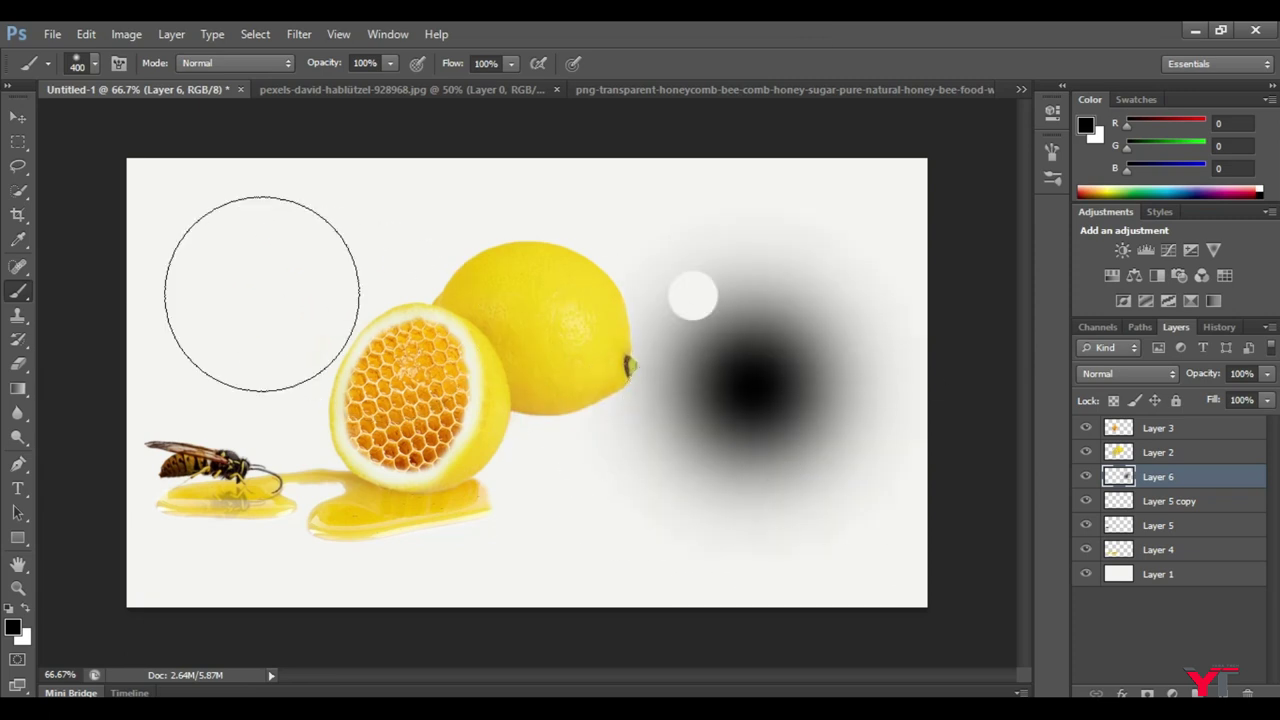
Shift the black blob up and left, then erase the stray white circle on its layer.
{"action": "left_click", "coordinate": [17, 119]}
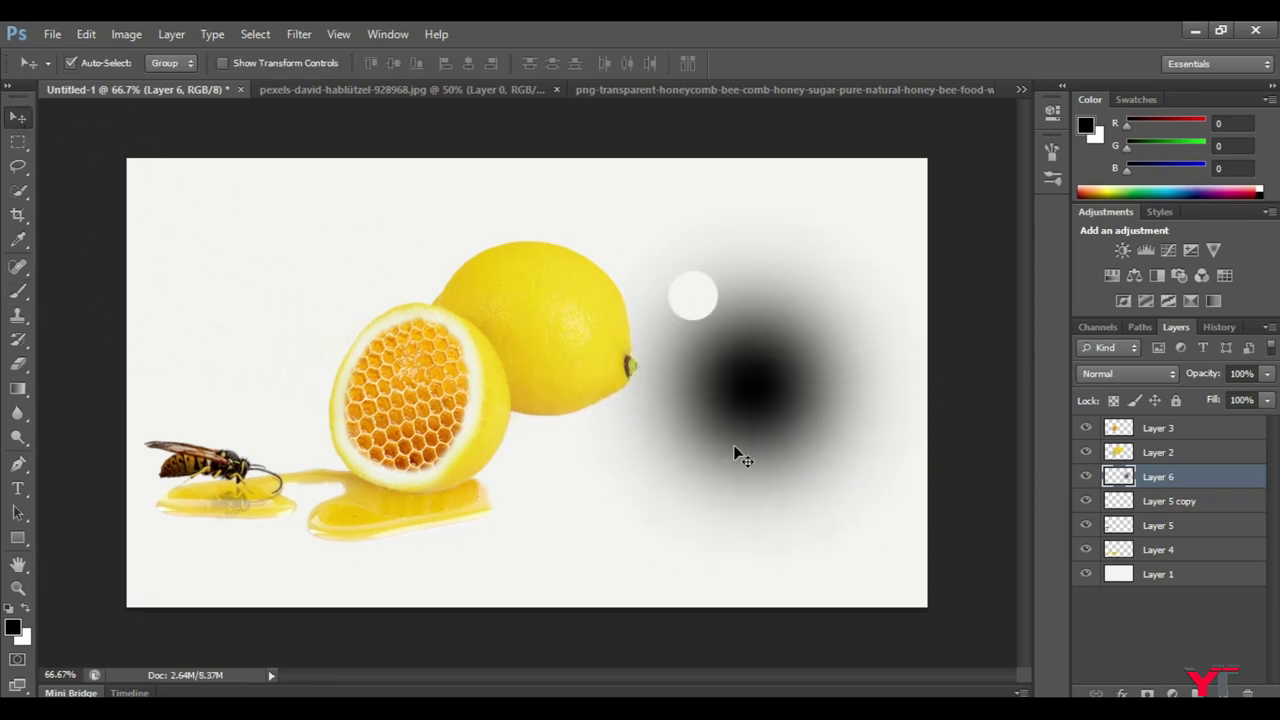
{"action": "key", "text": "ctrl+t"}
{"action": "mouse_move", "coordinate": [782, 389]}
{"action": "left_mouse_down"}
{"action": "mouse_move", "coordinate": [723, 360]}
{"action": "mouse_move", "coordinate": [720, 345]}
{"action": "left_mouse_up"}
{"action": "key", "text": "Return"}
{"action": "left_click", "coordinate": [697, 303]}
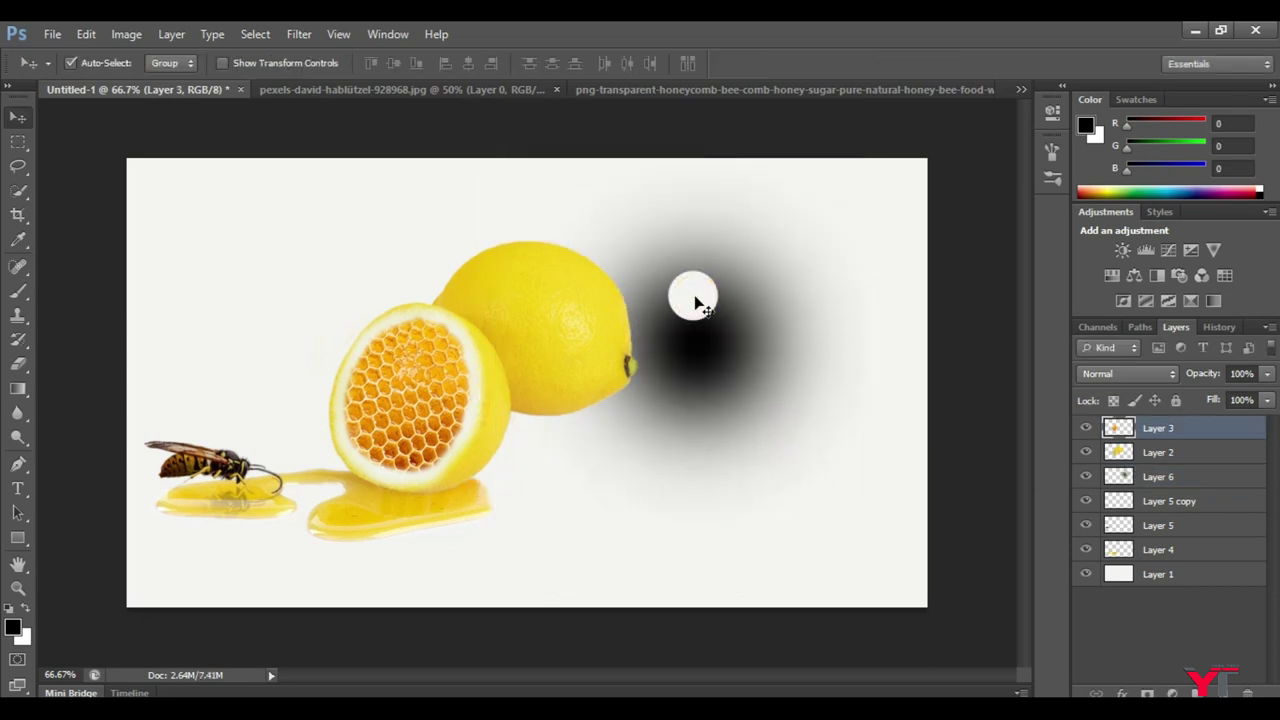
{"action": "key", "text": "e"}
{"action": "left_click", "coordinate": [698, 292]}
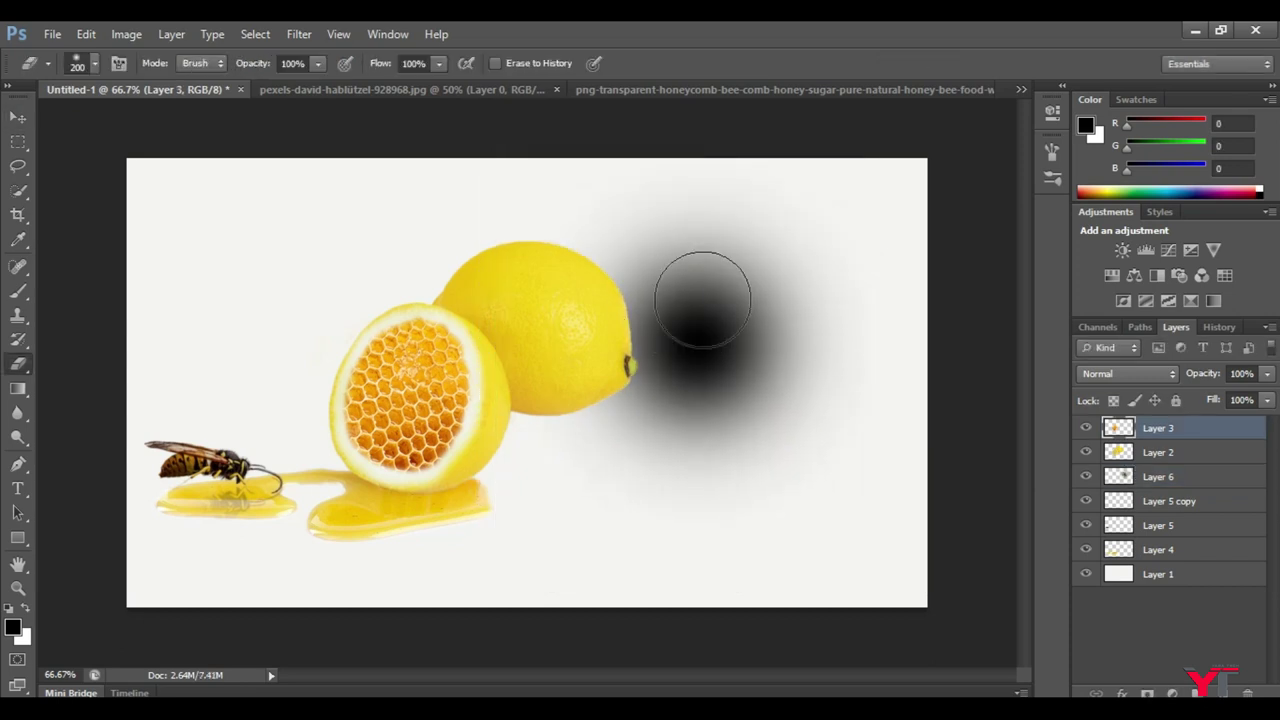
Move the black blob down and left beneath the lemon.
{"action": "key", "text": "v"}
{"action": "mouse_move", "coordinate": [652, 407]}
{"action": "left_mouse_down"}
{"action": "mouse_move", "coordinate": [663, 480]}
{"action": "mouse_move", "coordinate": [651, 500]}
{"action": "mouse_move", "coordinate": [544, 503]}
{"action": "left_mouse_up"}
{"action": "left_click", "coordinate": [544, 506]}
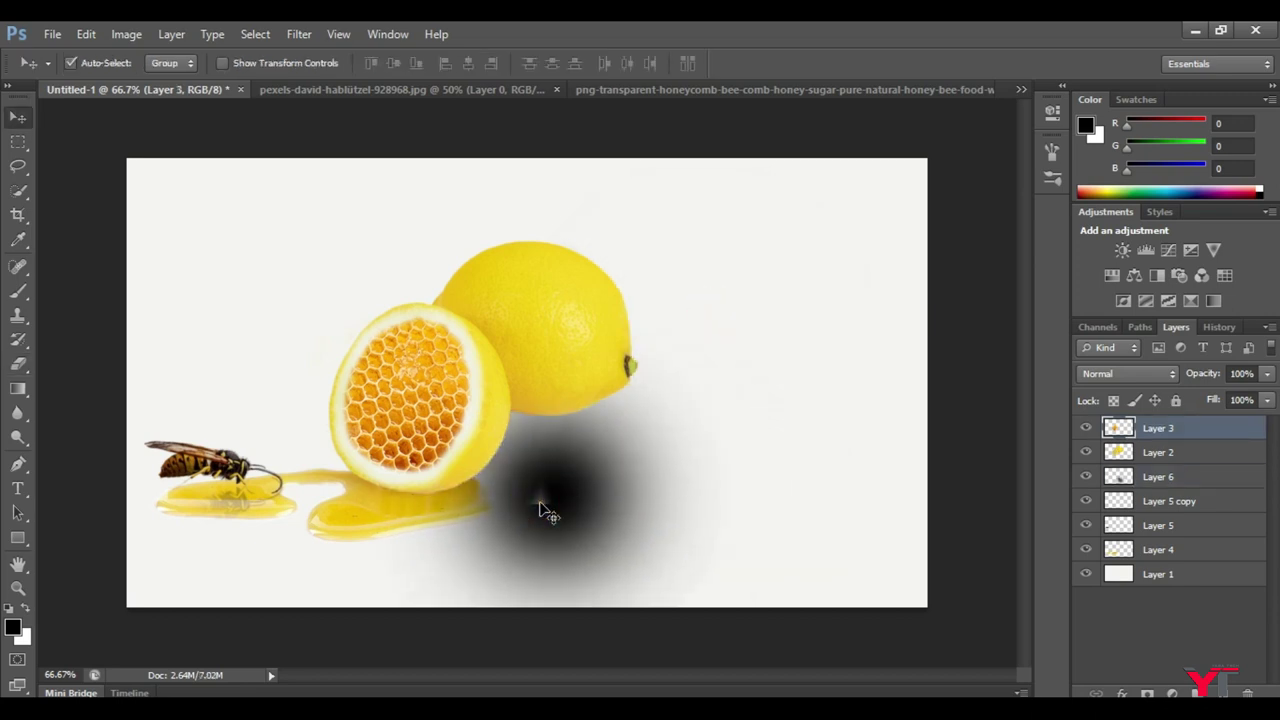
{"action": "key", "text": "e"}
{"action": "key", "text": "v"}
{"action": "left_click", "coordinate": [560, 497]}
{"action": "key", "text": "ctrl+t"}
Squash the black blob into a flat ellipse shadow beside the lemon.
{"action": "mouse_move", "coordinate": [540, 295]}
{"action": "left_mouse_down"}
{"action": "mouse_move", "coordinate": [614, 493]}
{"action": "mouse_move", "coordinate": [643, 460]}
{"action": "mouse_move", "coordinate": [628, 422]}
{"action": "left_mouse_up"}
{"action": "left_click_drag", "start_coordinate": [562, 465], "coordinate": [560, 455]}
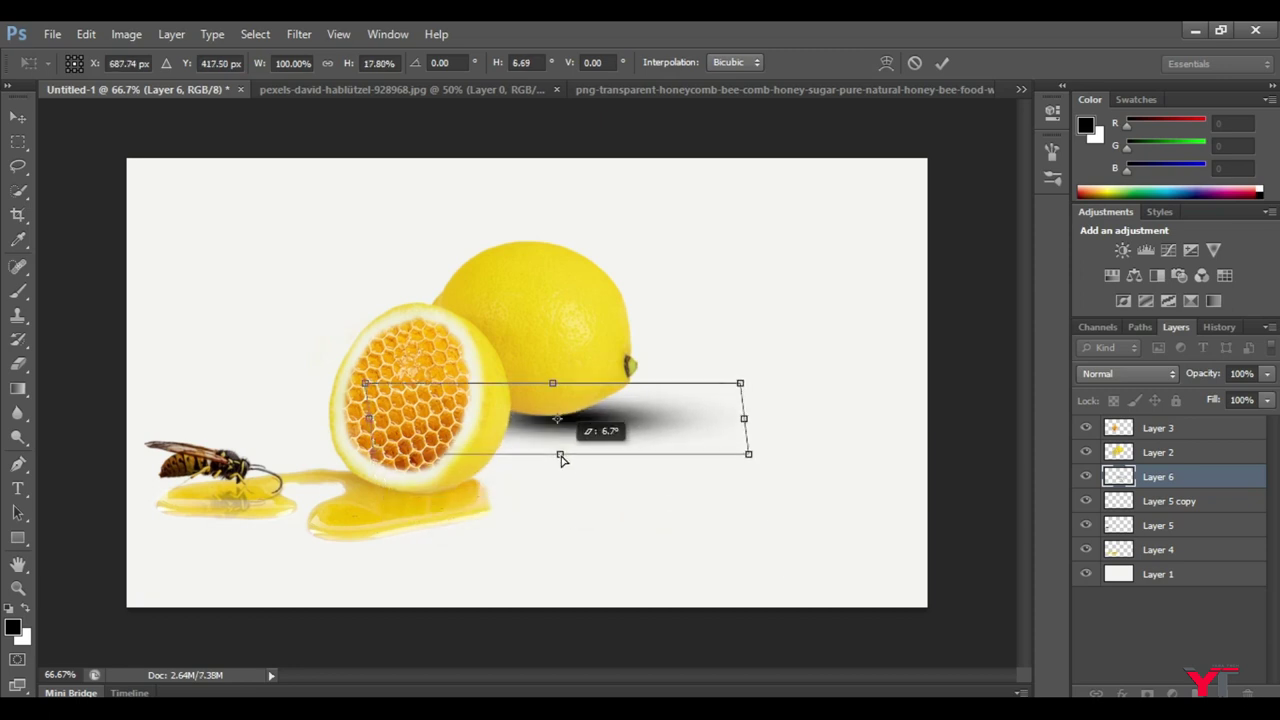
{"action": "left_click_drag", "start_coordinate": [770, 425], "coordinate": [743, 423]}
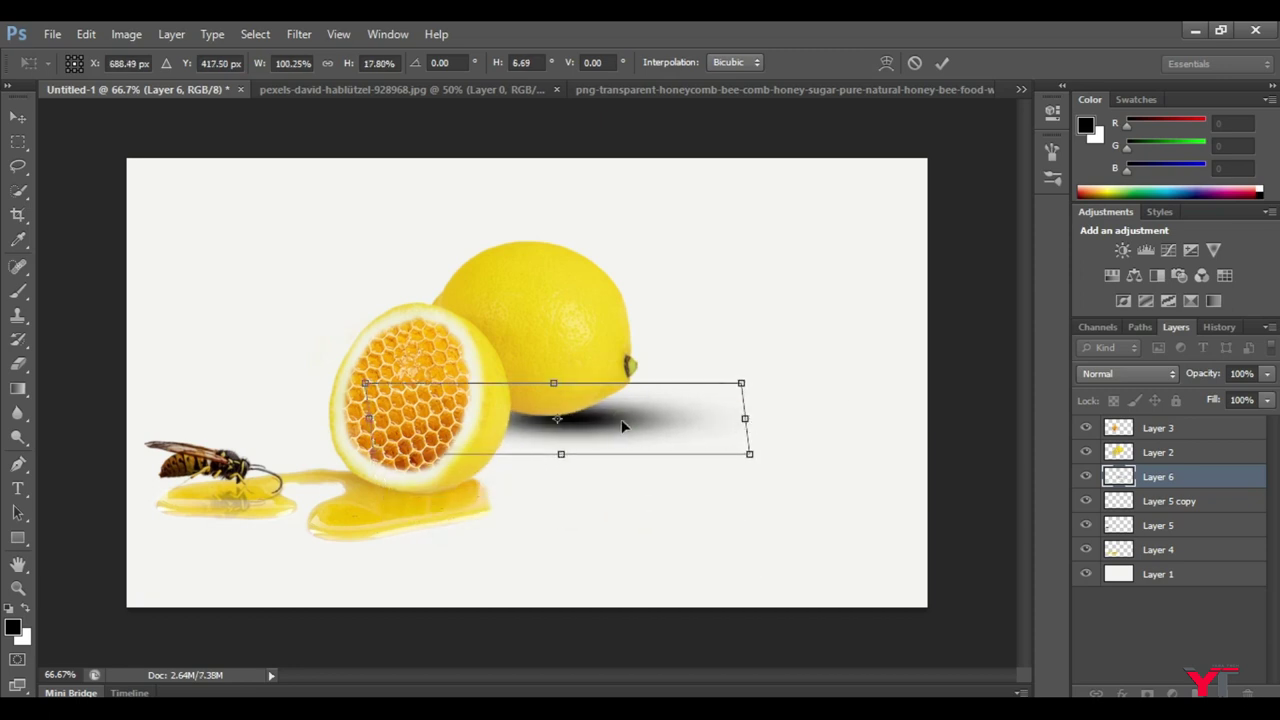
{"action": "left_click_drag", "start_coordinate": [622, 414], "coordinate": [614, 424]}
{"action": "key", "text": "Return"}
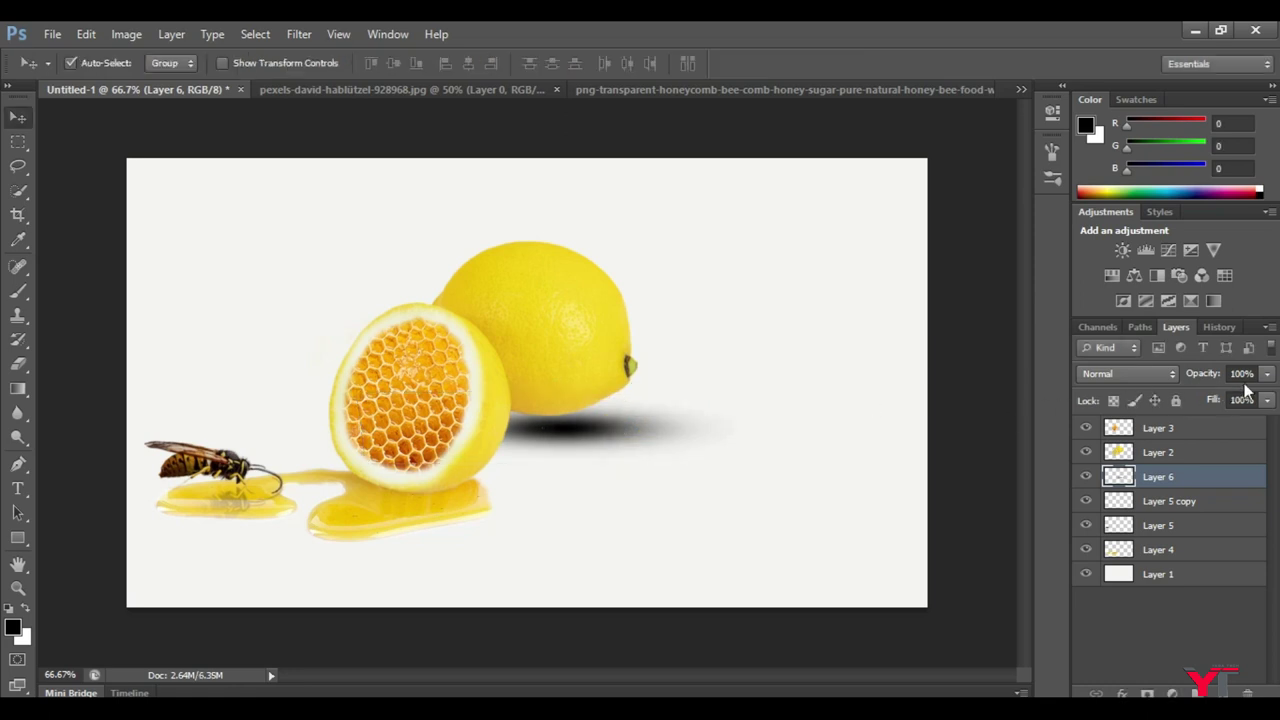
Preview several blending modes on the shadow, then return it to Normal.
{"action": "left_click", "coordinate": [1159, 374]}
{"action": "key", "text": "Escape"}
{"action": "key", "text": "Down"}
{"action": "key", "text": "Down"}
{"action": "key", "text": "Down"}
{"action": "key", "text": "Down"}
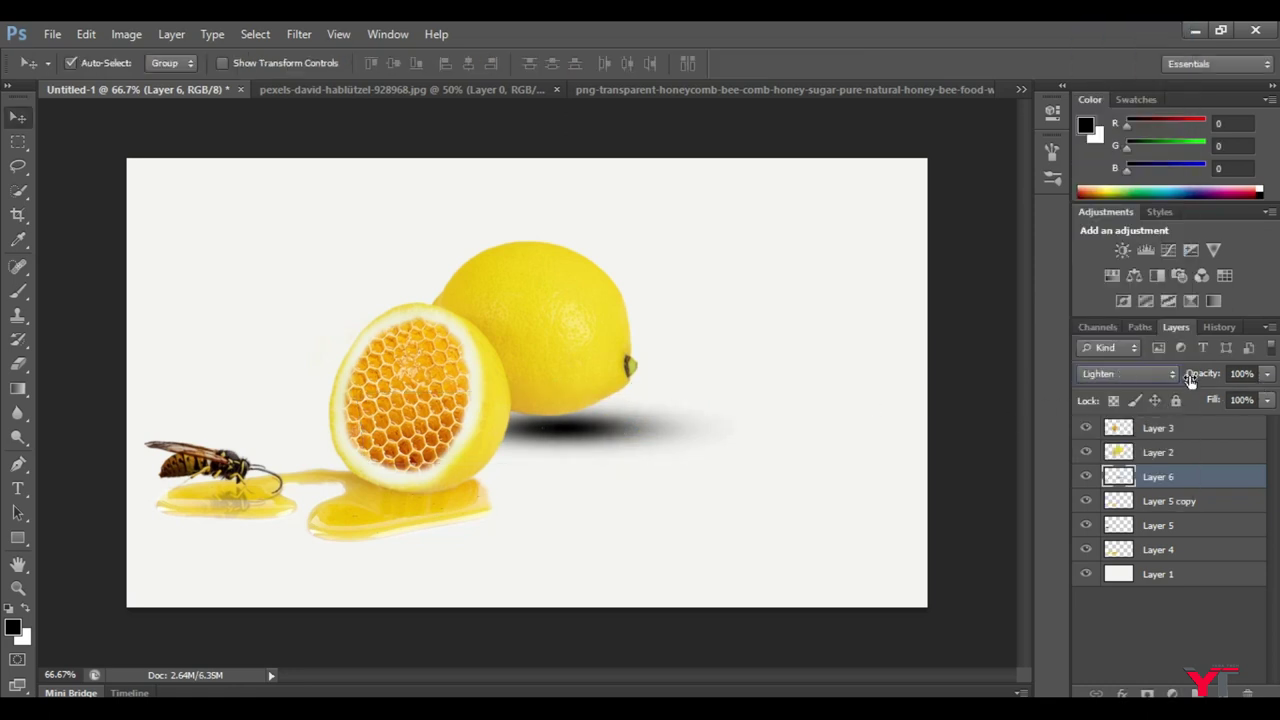
{"action": "key", "text": "Down"}
{"action": "key", "text": "Down"}
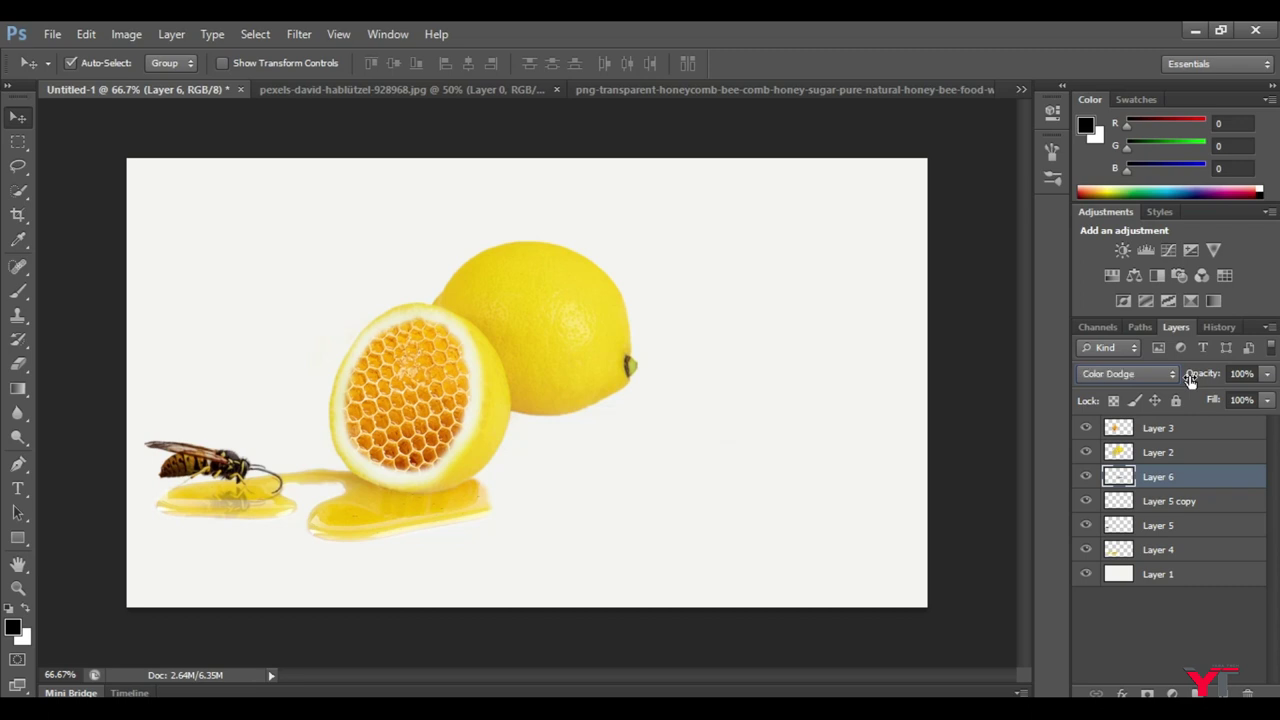
{"action": "key", "text": "Down"}
{"action": "key", "text": "Down"}
{"action": "key", "text": "Down"}
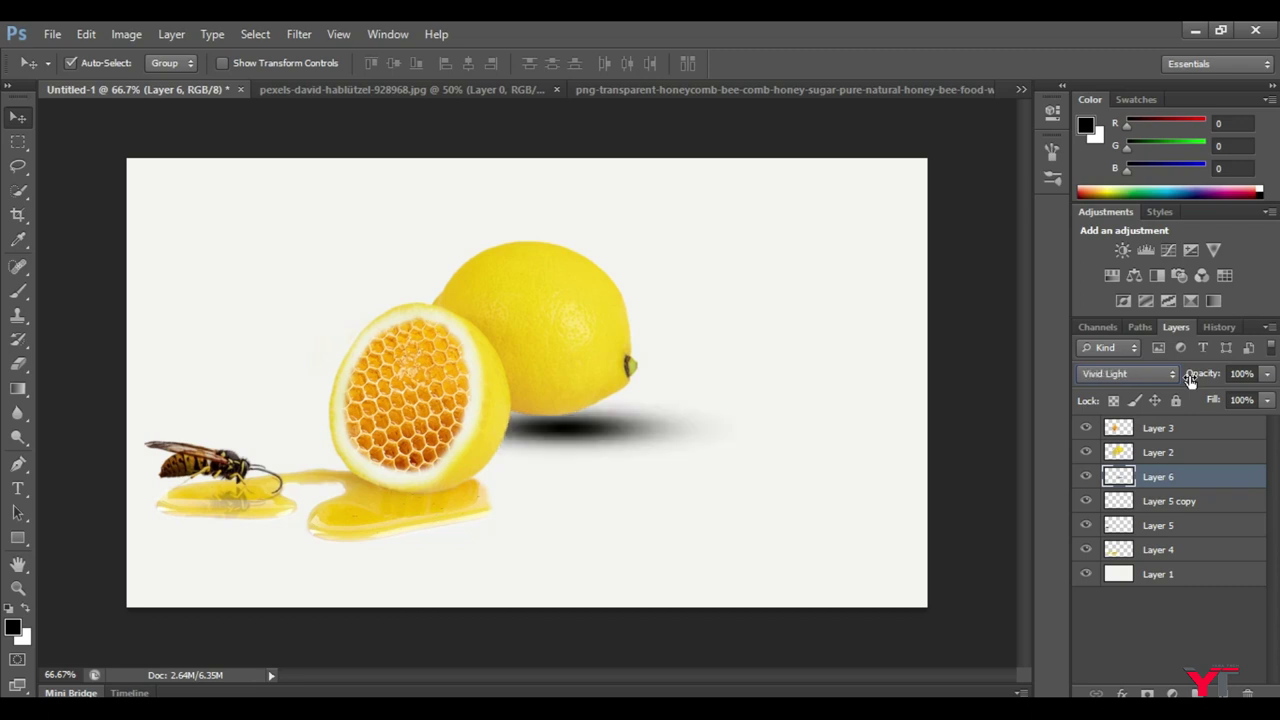
{"action": "key", "text": "Down"}
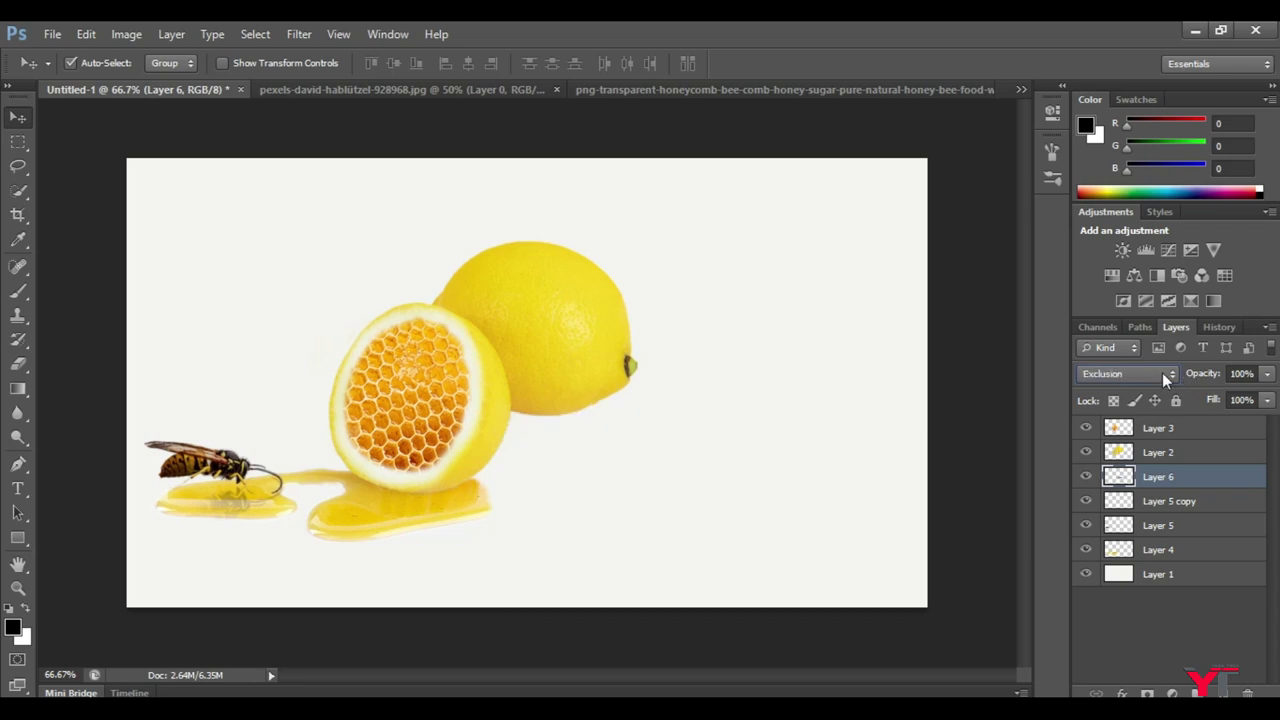
{"action": "left_click", "coordinate": [1162, 372]}
Lower the shadow layer's opacity to 55%.
{"action": "left_click", "coordinate": [1130, 30]}
{"action": "left_click", "coordinate": [1267, 373]}
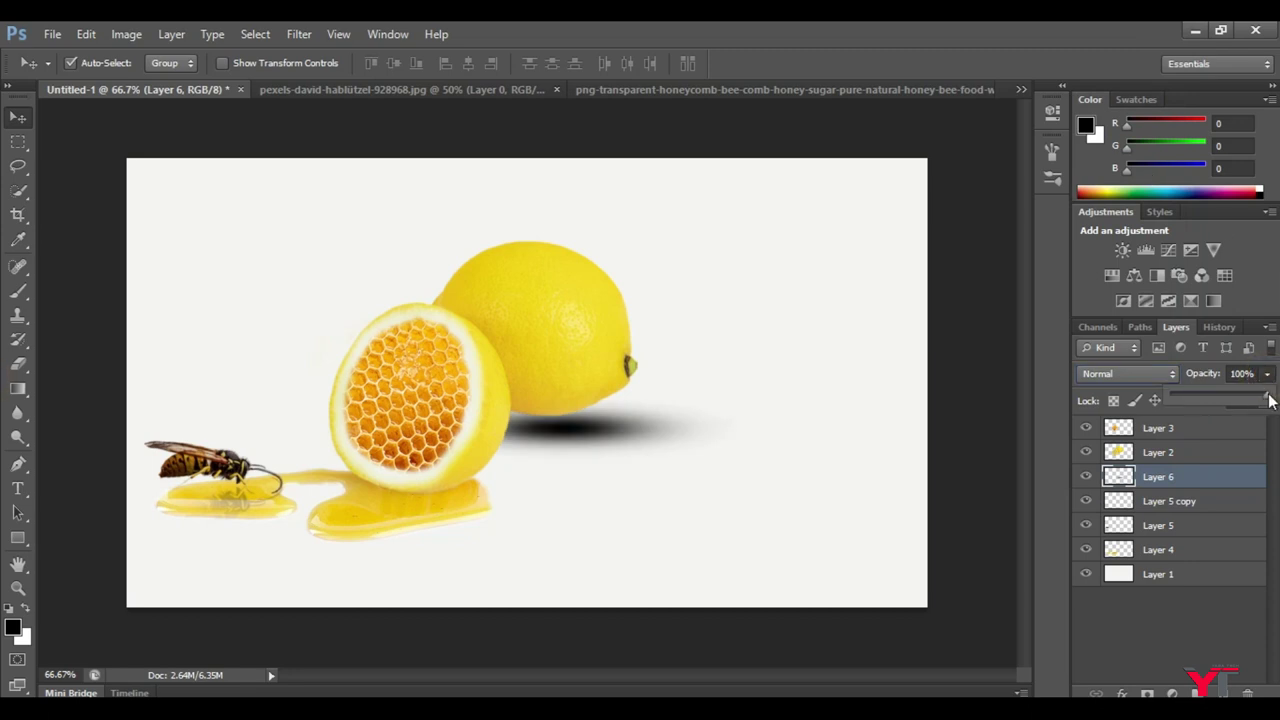
{"action": "left_click_drag", "start_coordinate": [1270, 400], "coordinate": [1224, 399]}
{"action": "left_click", "coordinate": [680, 410]}
{"action": "left_click", "coordinate": [563, 435]}
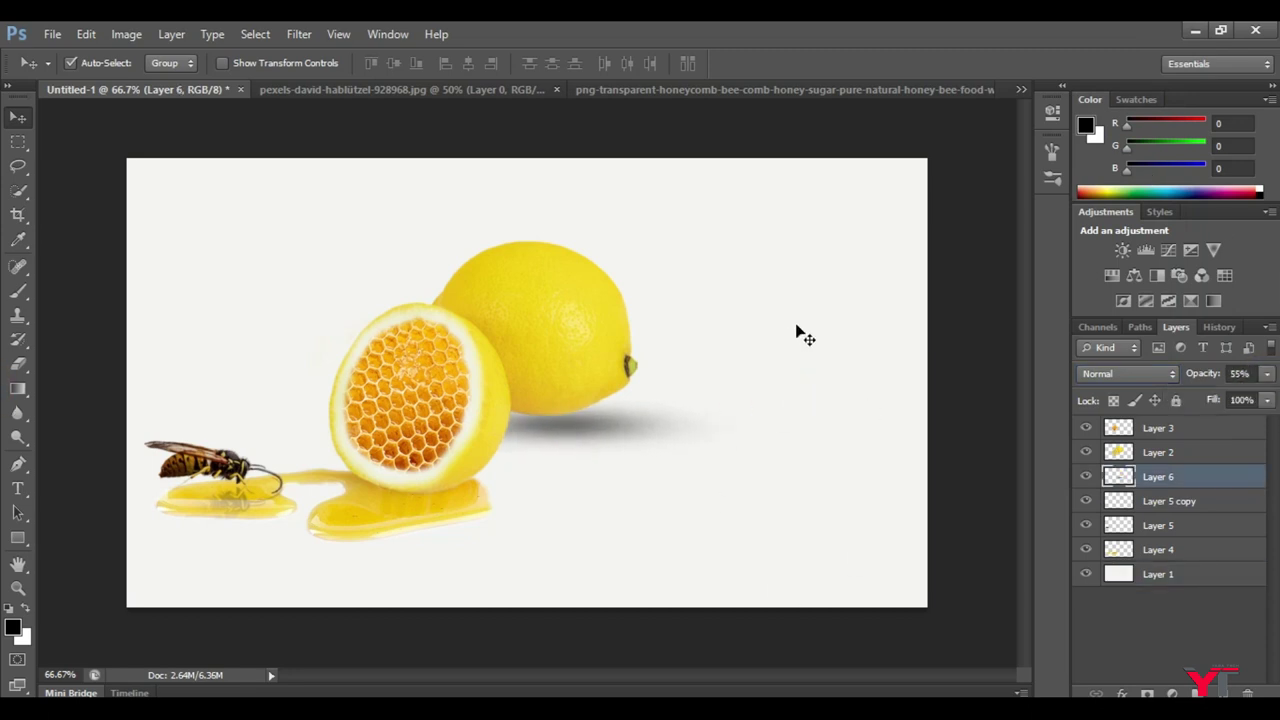